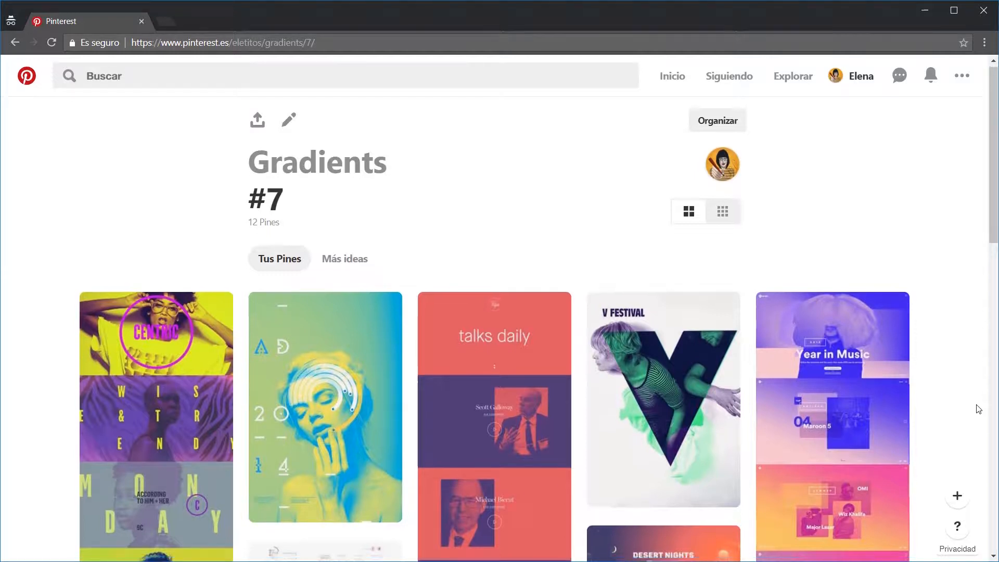
Step: Look through the pins on the Pinterest board Gradients #7 for gradient and duotone design references
scroll(978, 408, down, 3)
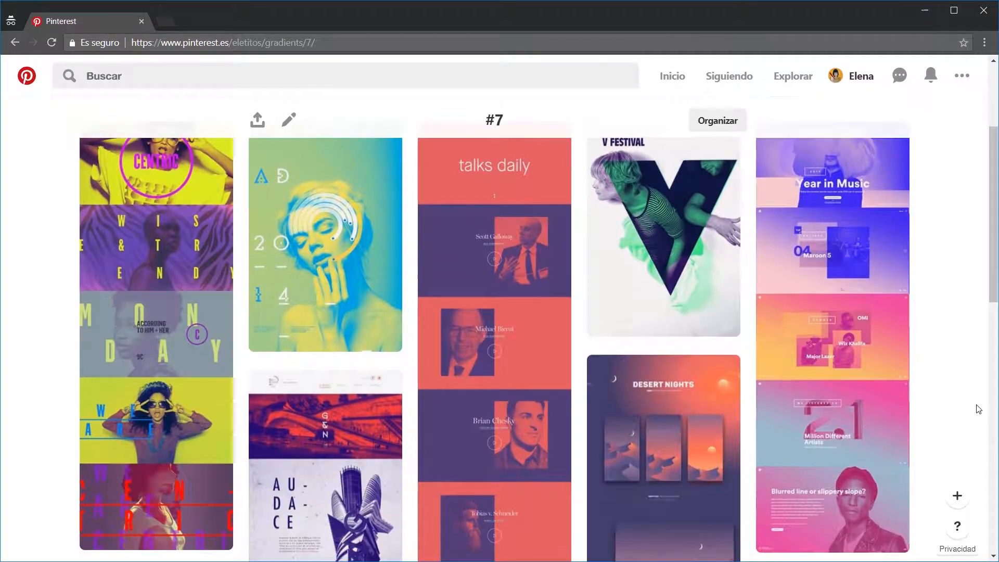
scroll(978, 408, down, 1)
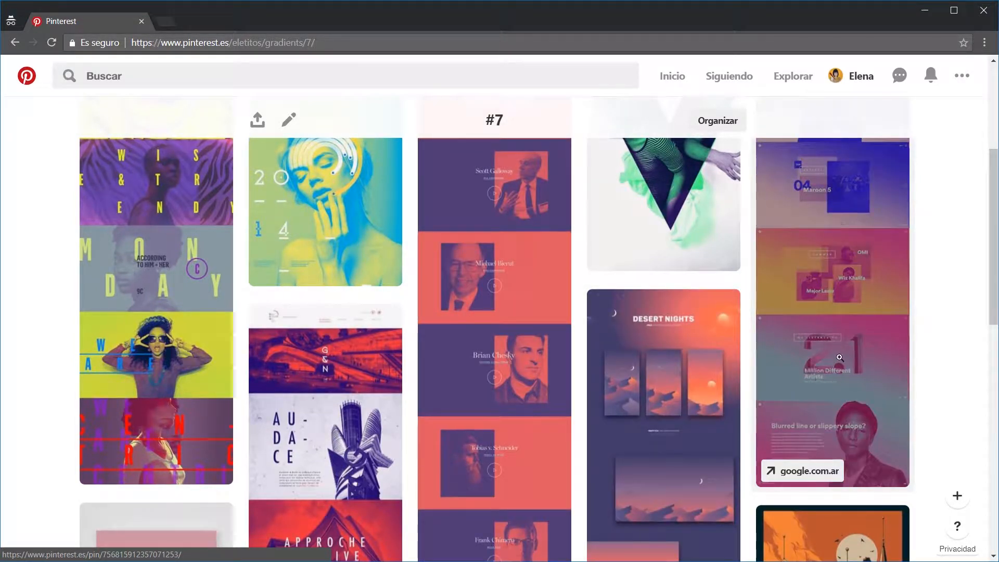
scroll(820, 350, down, 4)
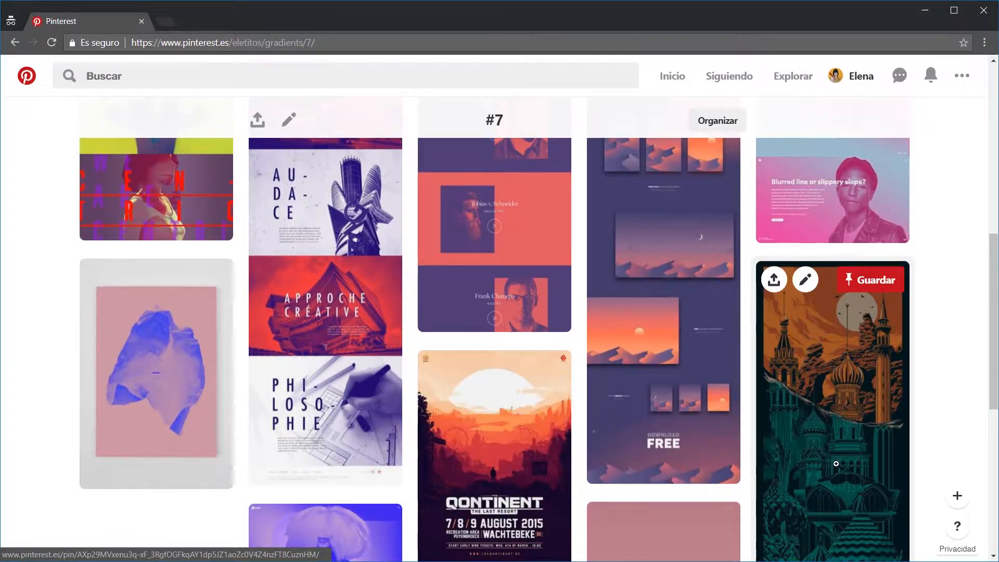
scroll(851, 407, down, 4)
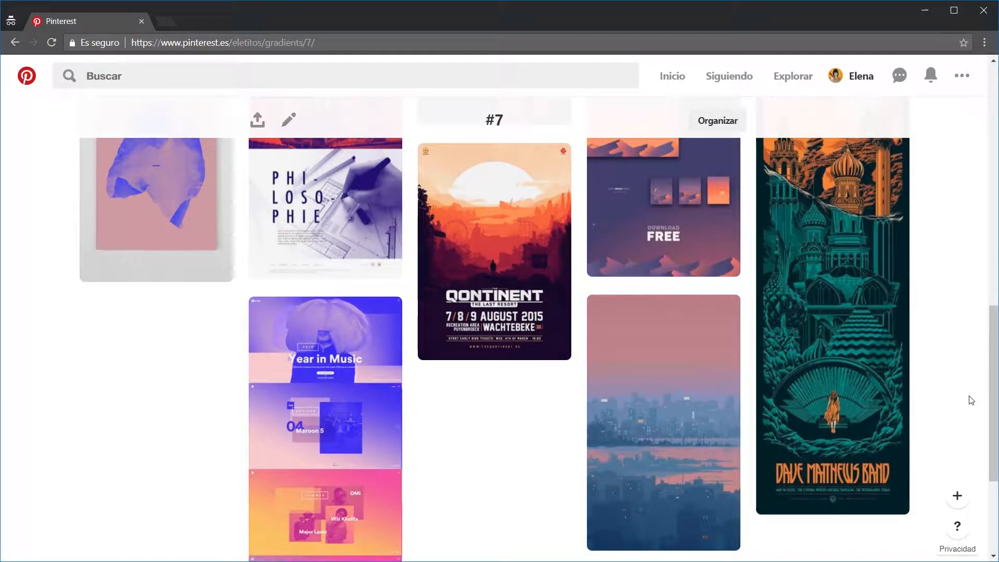
scroll(972, 398, up, 5)
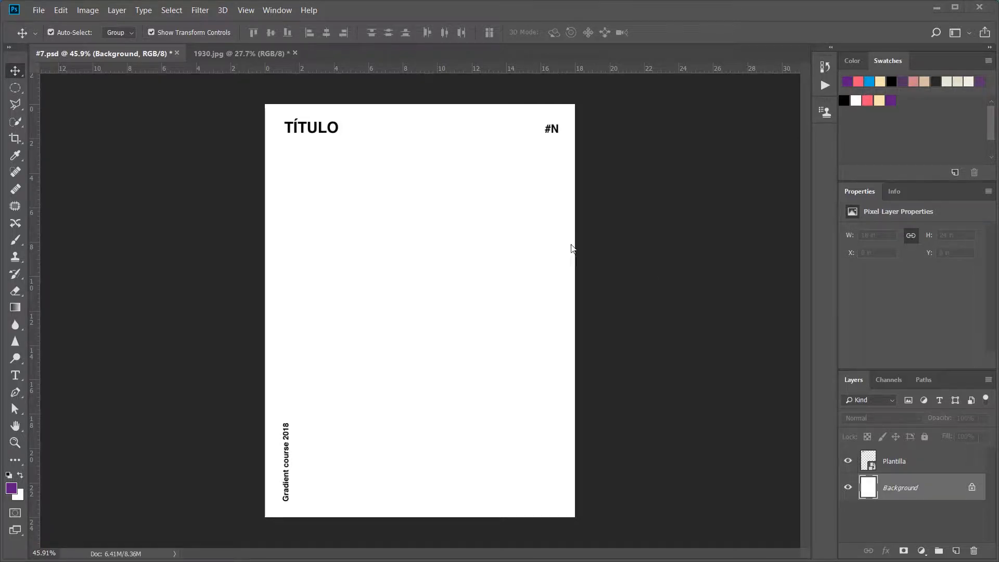
Step: Switch to Photoshop and copy the ink image from 1930.jpg into #7.psd, between the Plantilla and Background layers
click(245, 52)
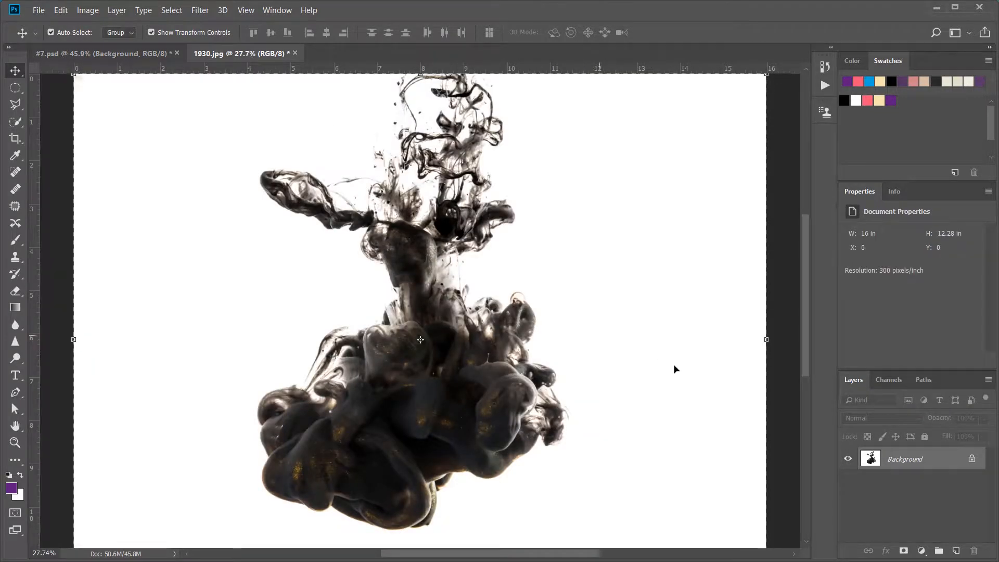
scroll(691, 394, down, 3)
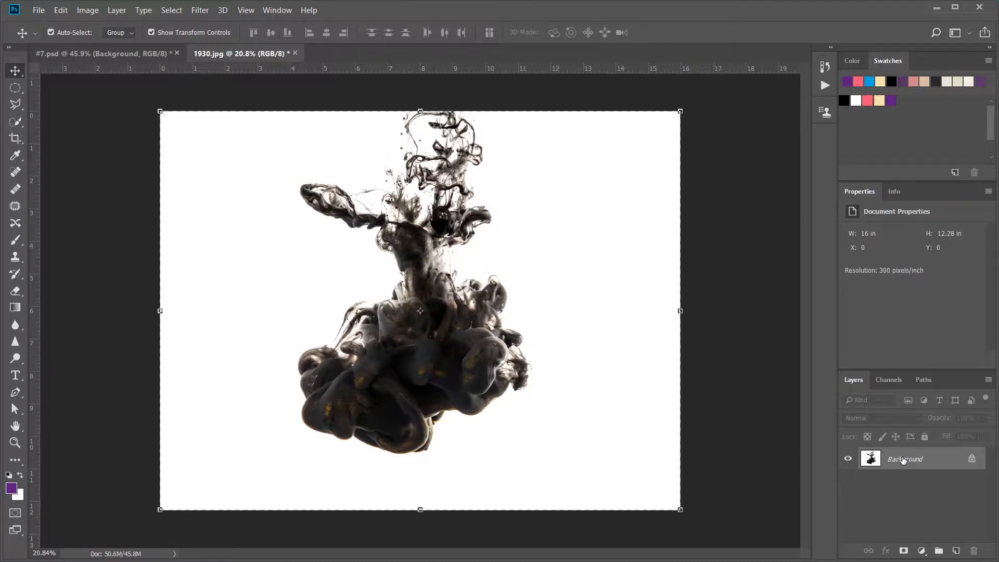
drag(903, 459, 412, 263)
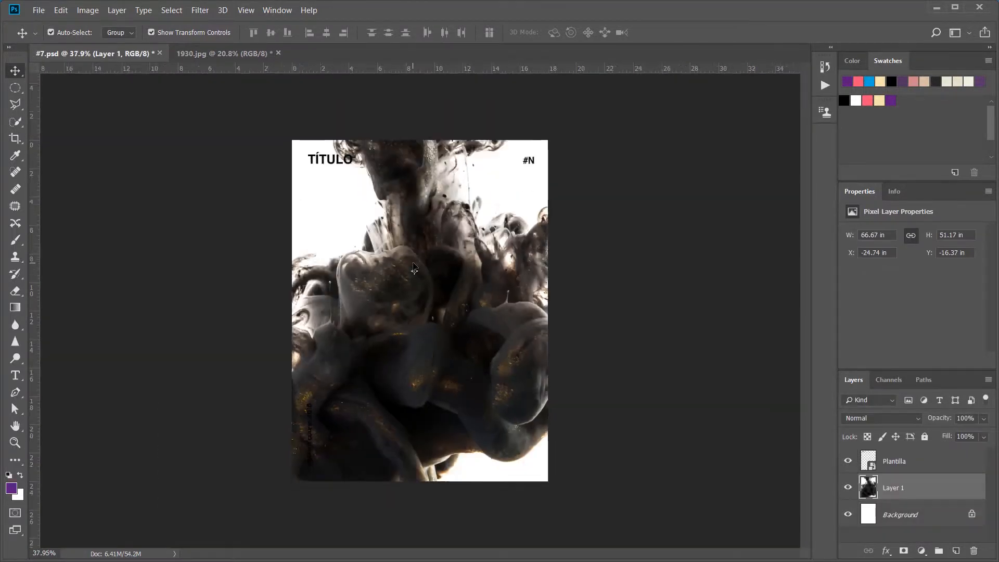
Step: Scale the ink image down to about 33.26 × 25.54 in and position it so the ink cloud fits within the poster
scroll(414, 268, down, 3)
drag(660, 101, 477, 251)
drag(354, 359, 443, 308)
drag(562, 194, 508, 236)
drag(412, 354, 455, 340)
key(Return)
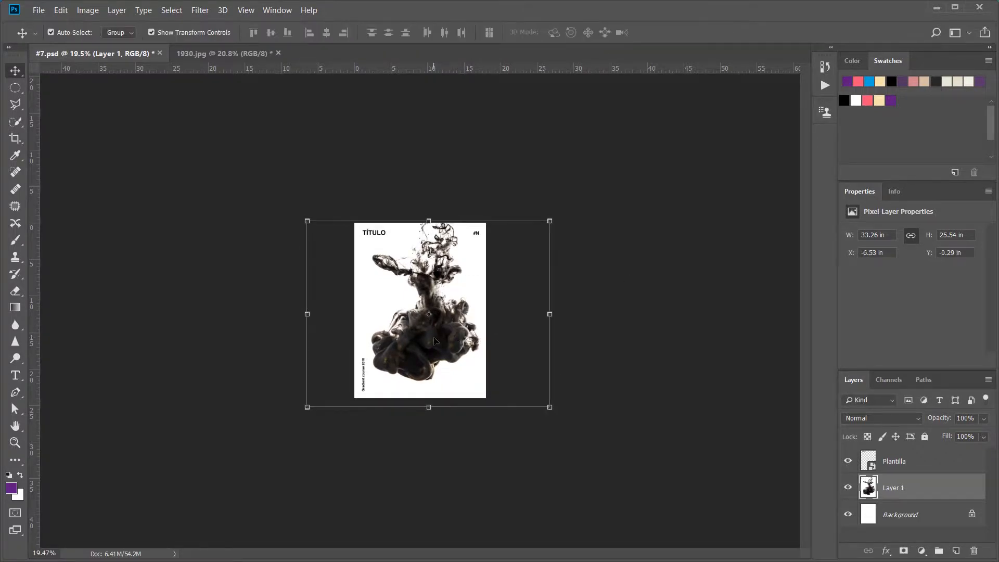
key(ctrl+0)
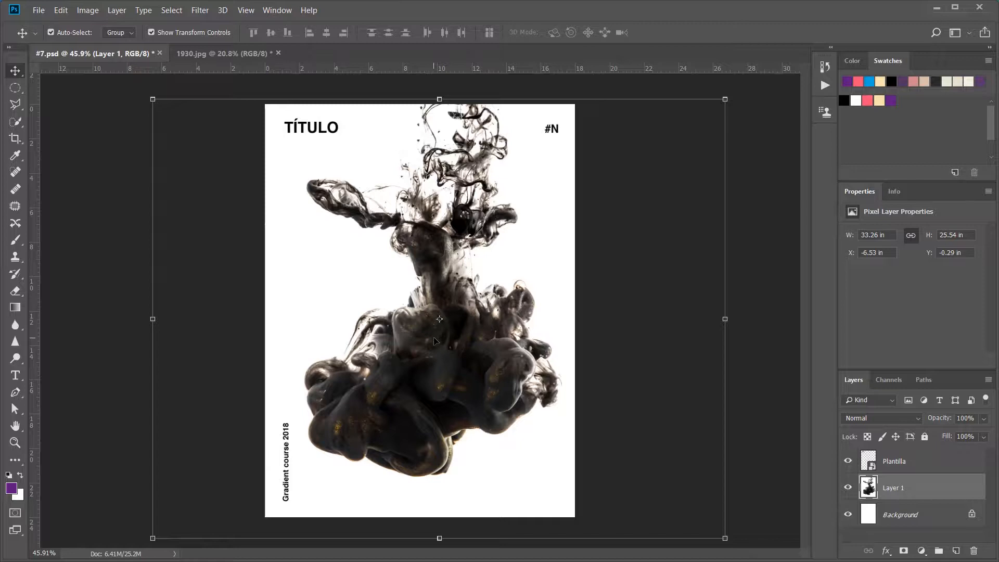
Step: Duplicate the ink image layer and rename the copy "Blanco y negro"
key(ctrl+j)
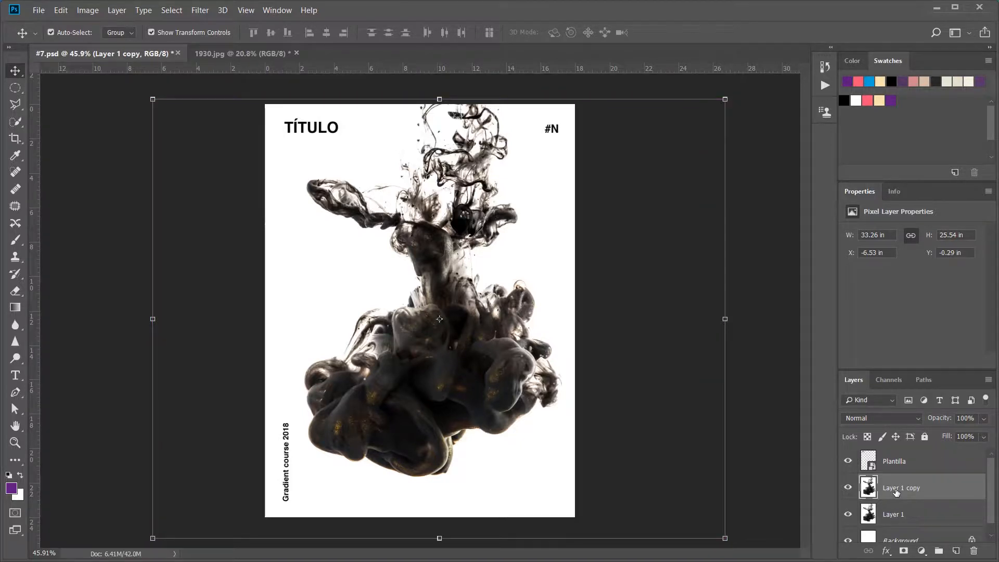
double_click(895, 491)
text(Bla)
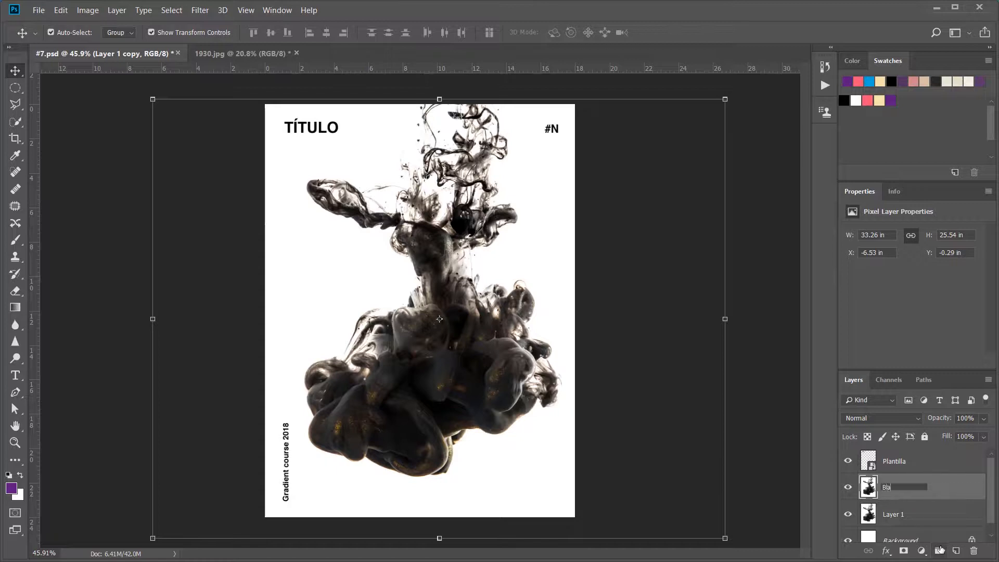
text(nco y negro)
key(Return)
Step: Rename the lower ink image layer "Original"
double_click(901, 515)
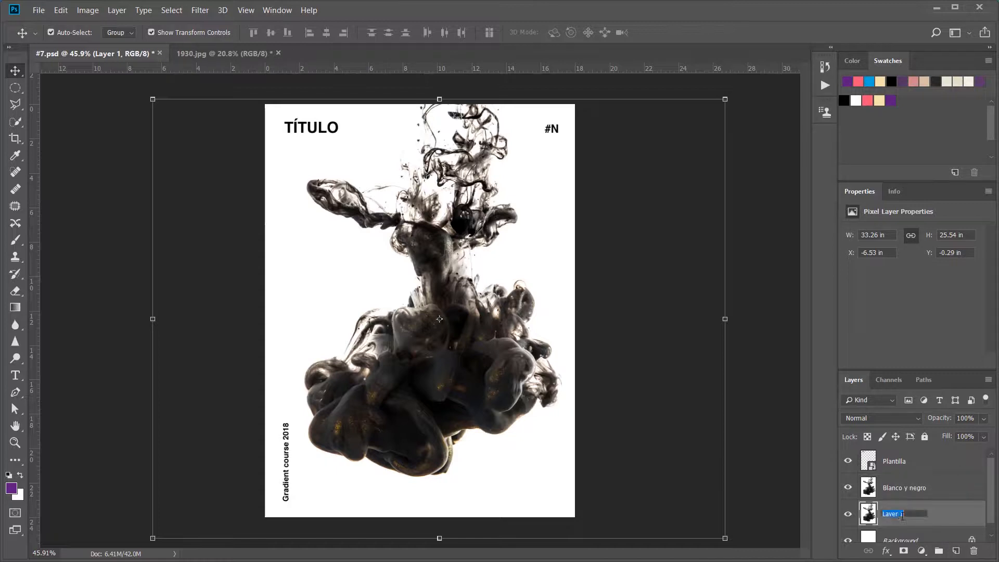
text(Original)
key(Return)
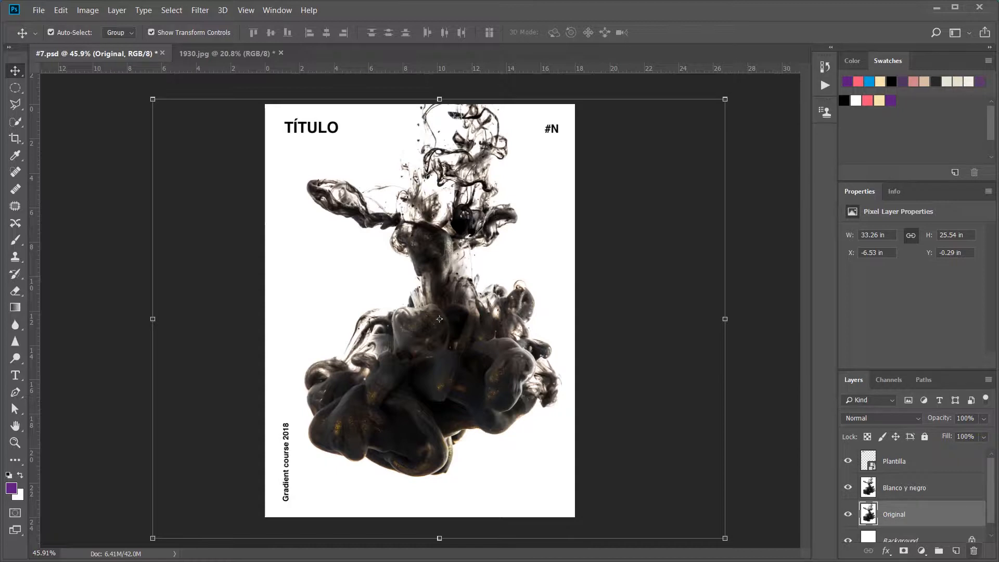
Step: Convert the "Blanco y negro" layer to grayscale with a Black & White adjustment using the Default preset
click(909, 489)
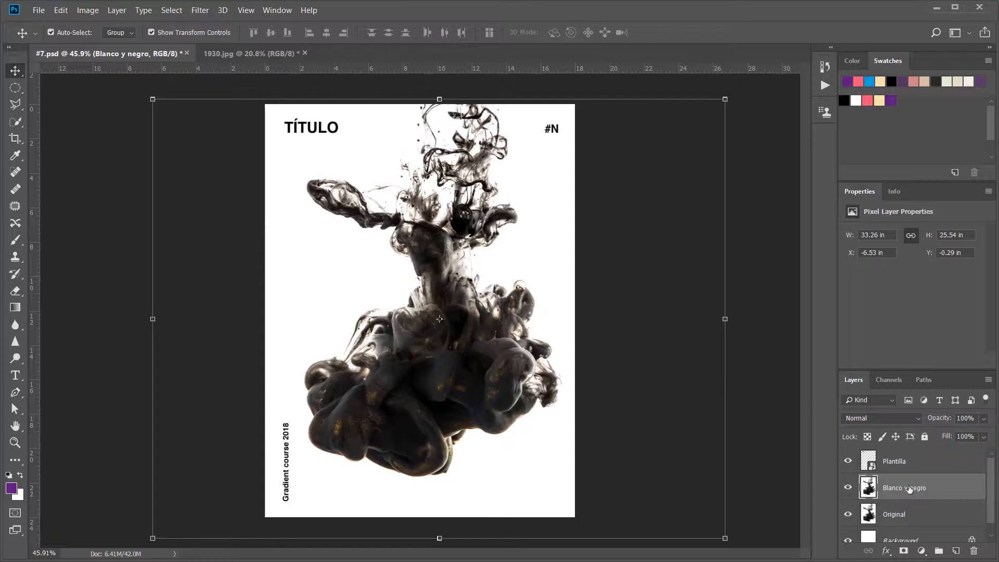
click(84, 12)
mouse_move(98, 41)
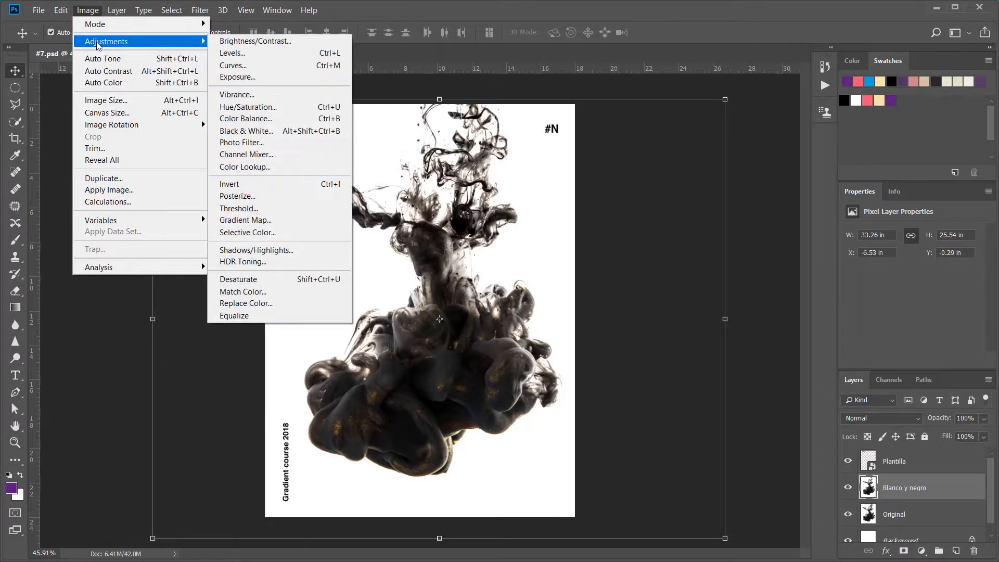
click(244, 131)
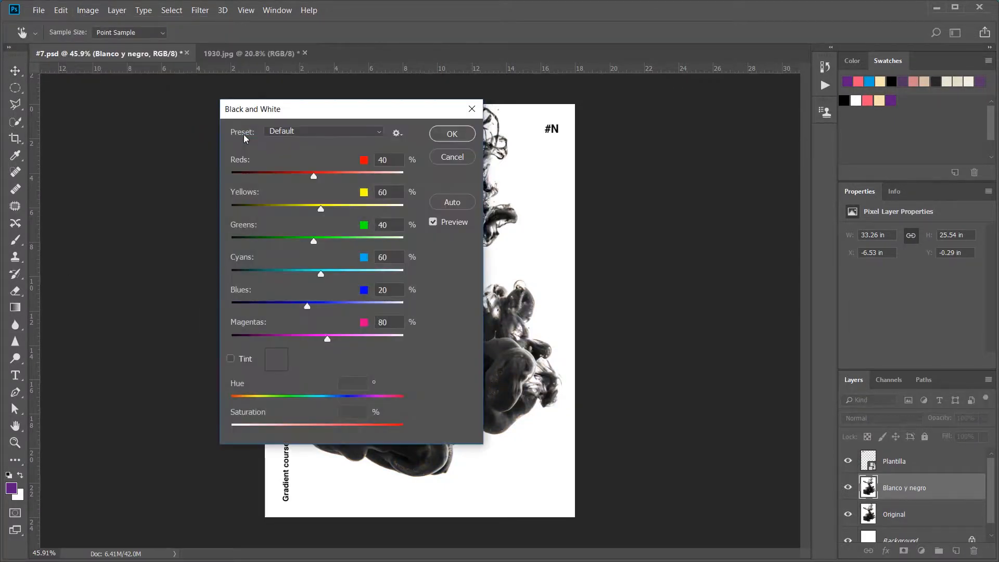
click(451, 135)
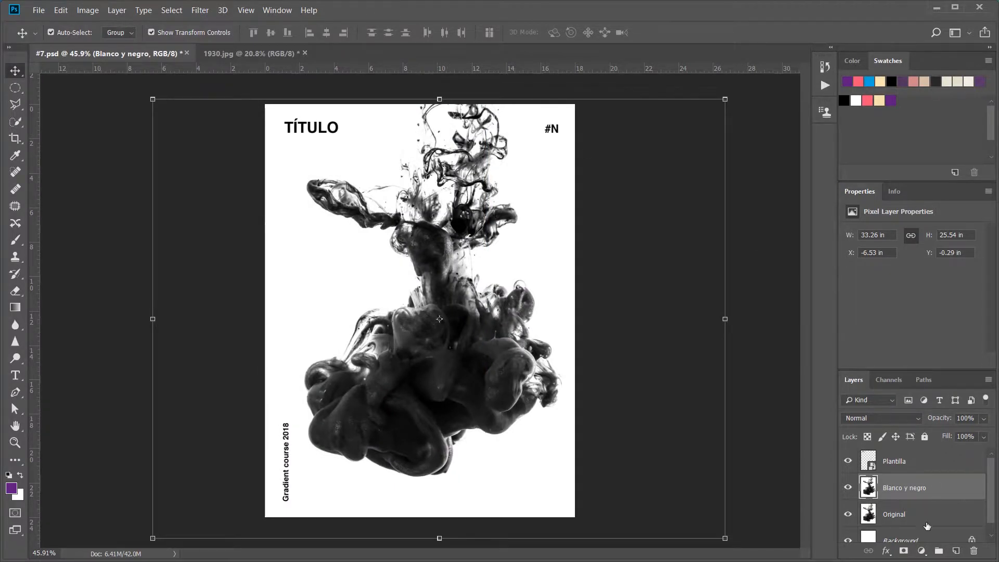
Step: Add a Levels adjustment layer above "Blanco y negro" with midtones at 2.29 and the output black level raised slightly
click(921, 553)
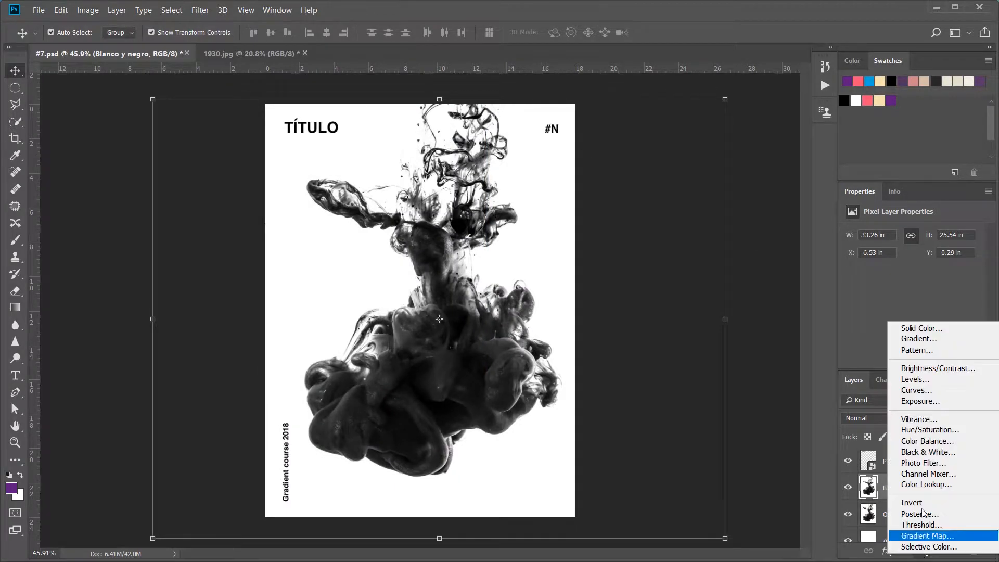
click(911, 380)
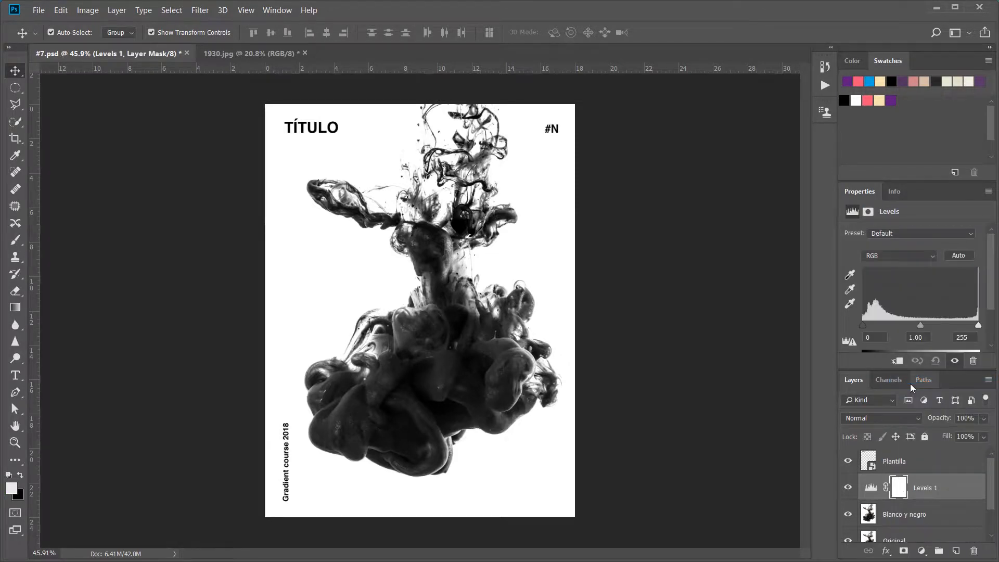
drag(920, 325, 883, 330)
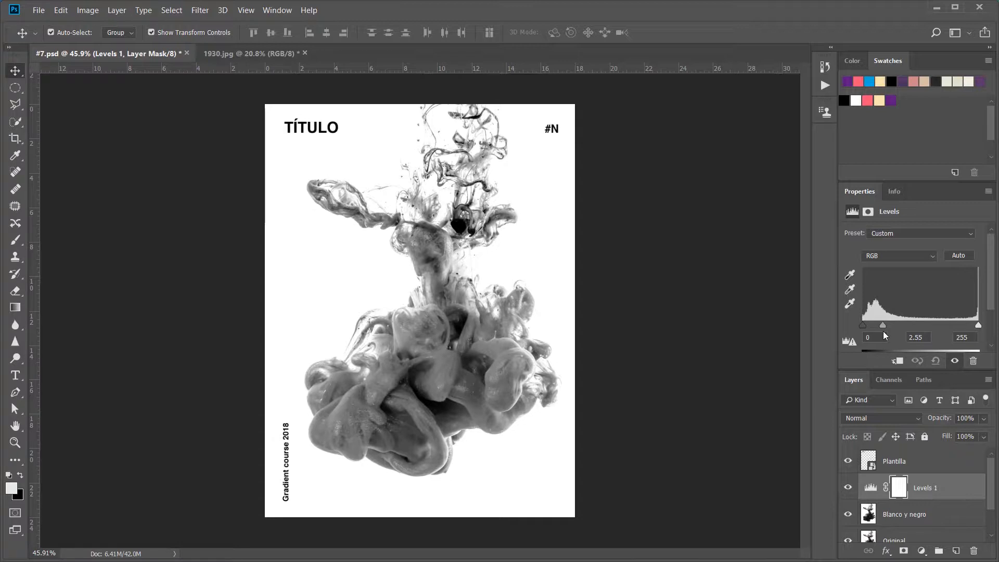
scroll(911, 328, down, 1)
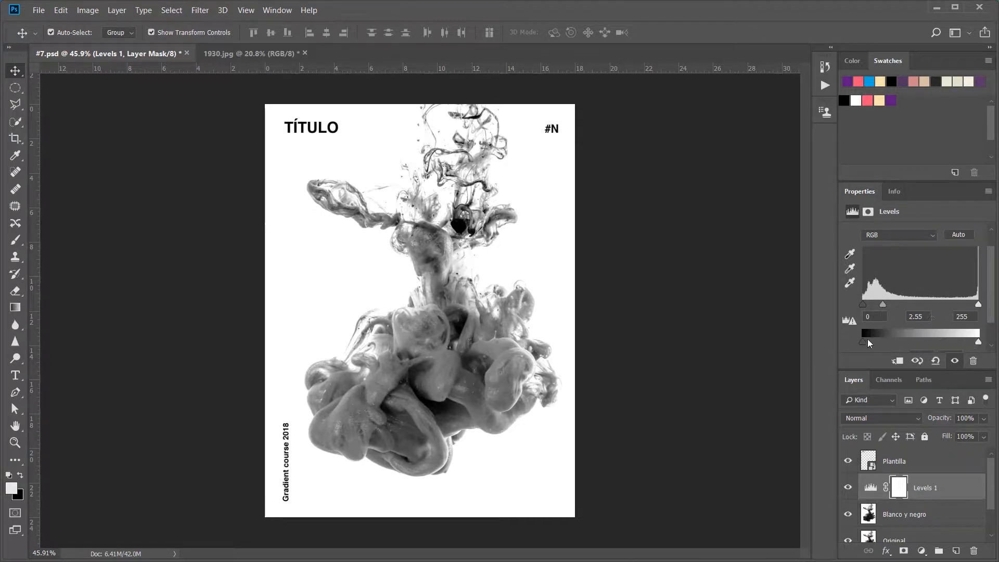
drag(867, 343, 870, 341)
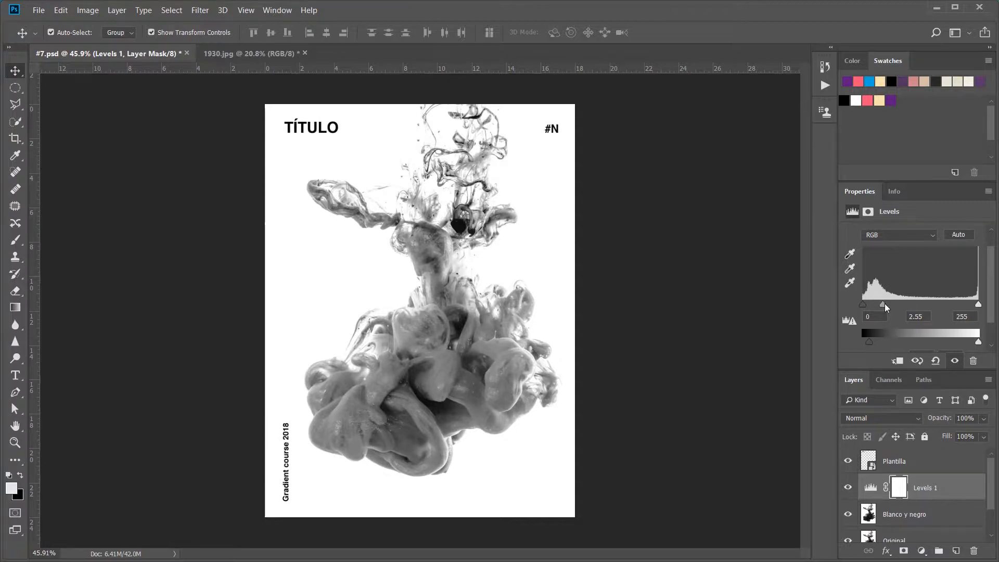
drag(884, 304, 887, 307)
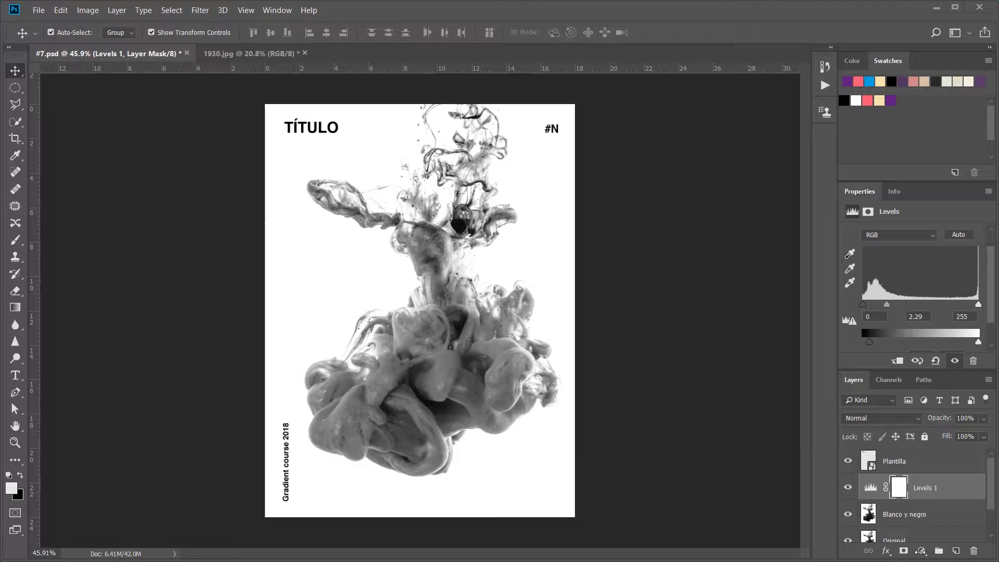
Step: Add a Gradient Map adjustment layer above Levels 1 running from purple to the cream swatch colour, and save the document
click(921, 550)
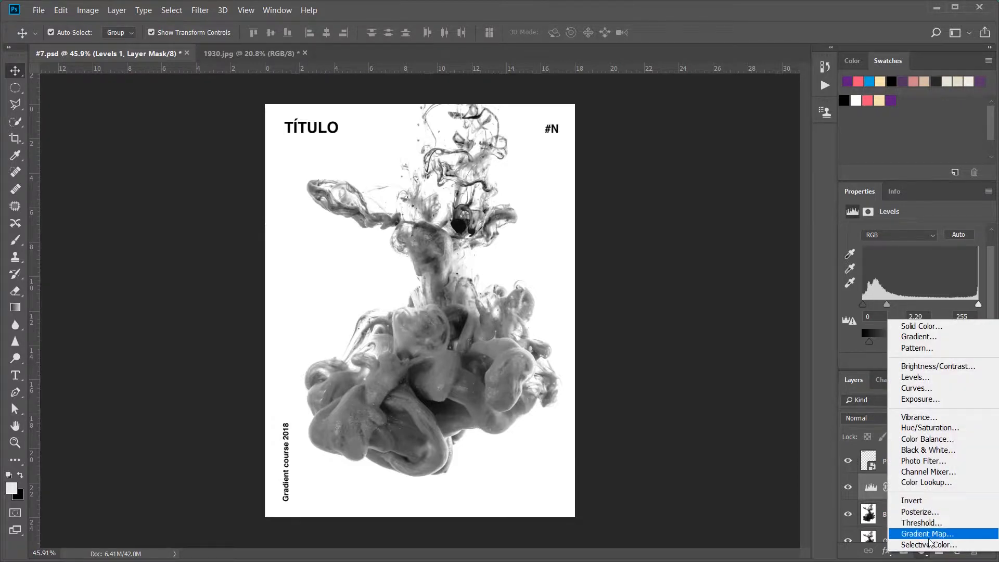
click(928, 536)
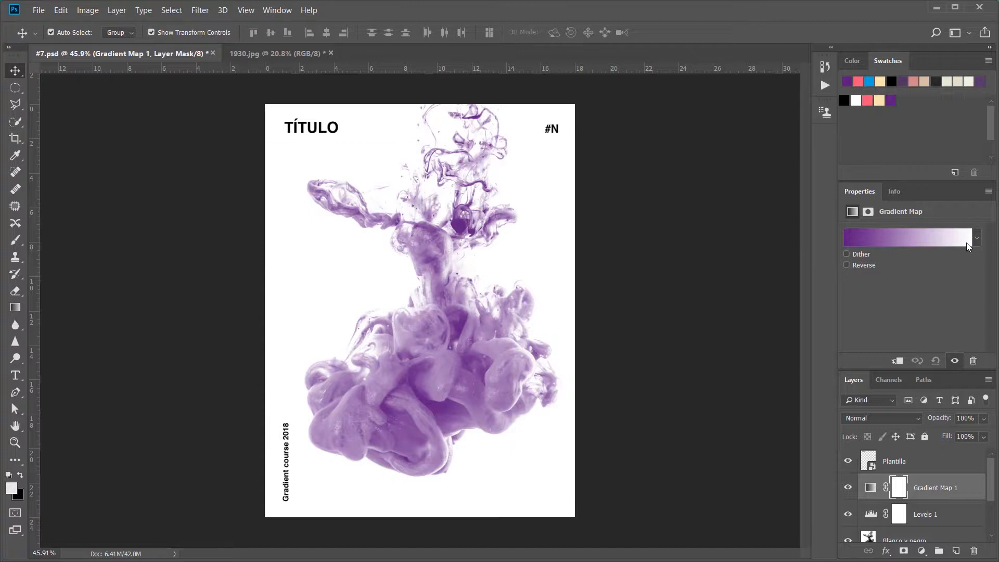
click(897, 238)
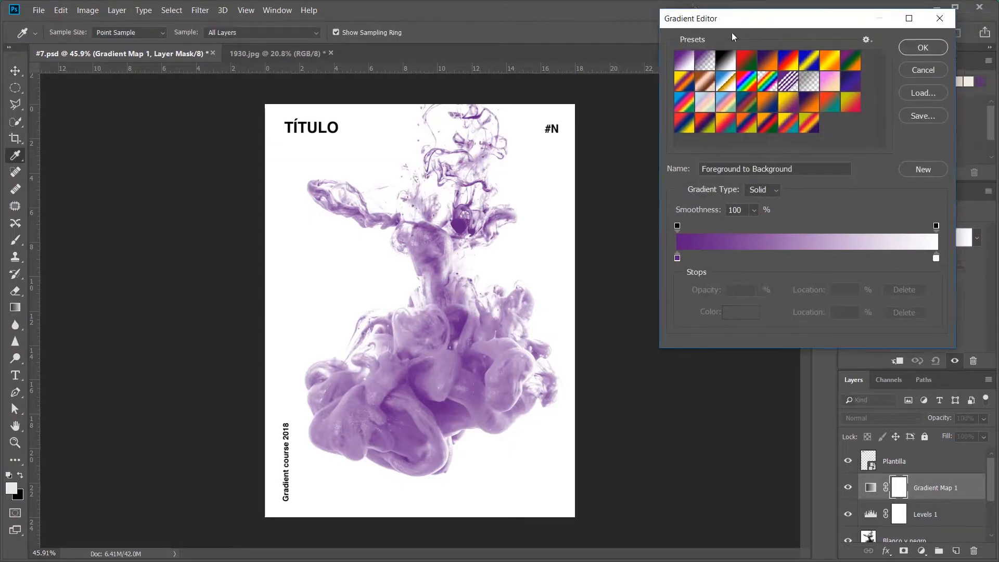
drag(732, 32, 596, 114)
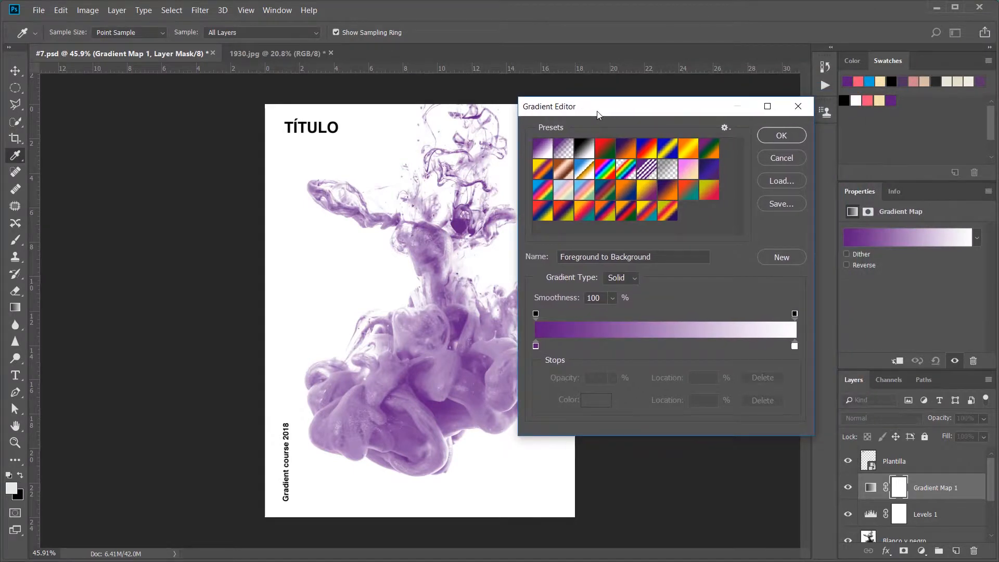
double_click(793, 345)
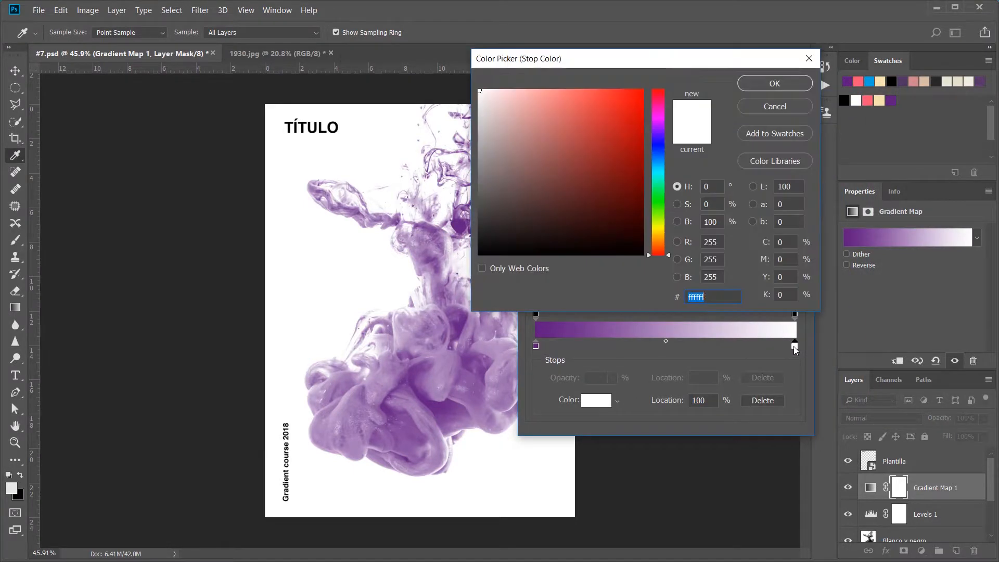
click(881, 101)
click(757, 83)
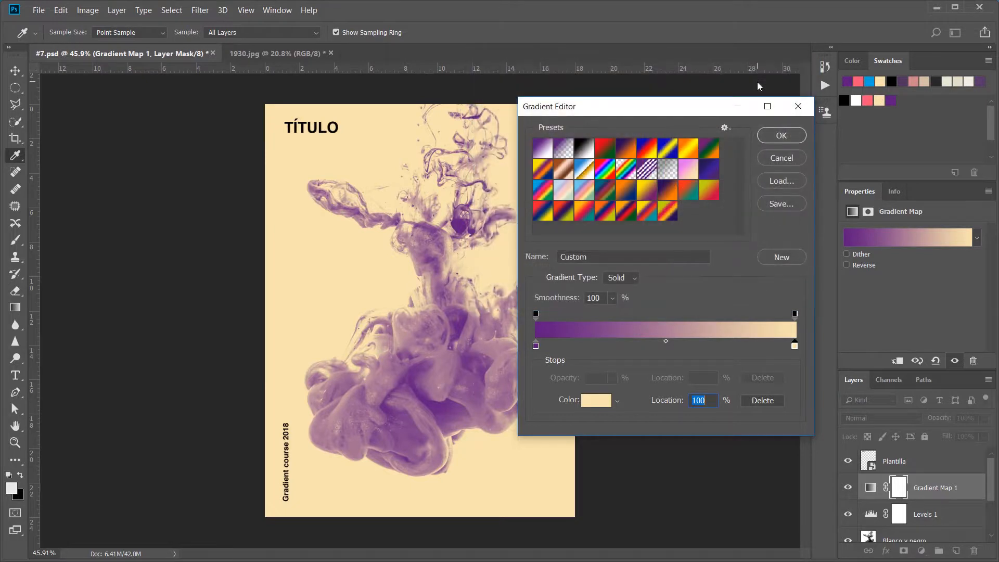
click(770, 134)
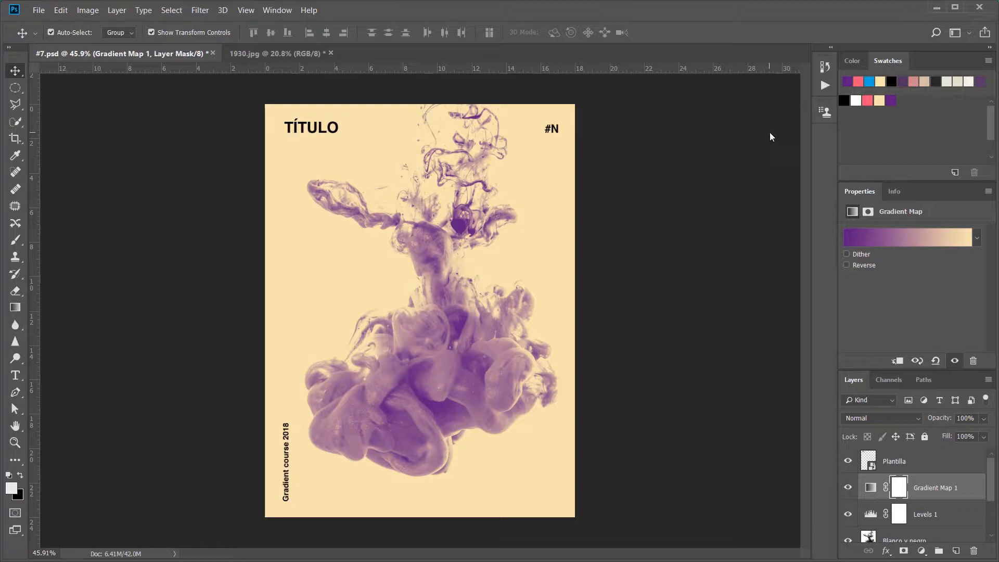
key(ctrl+s)
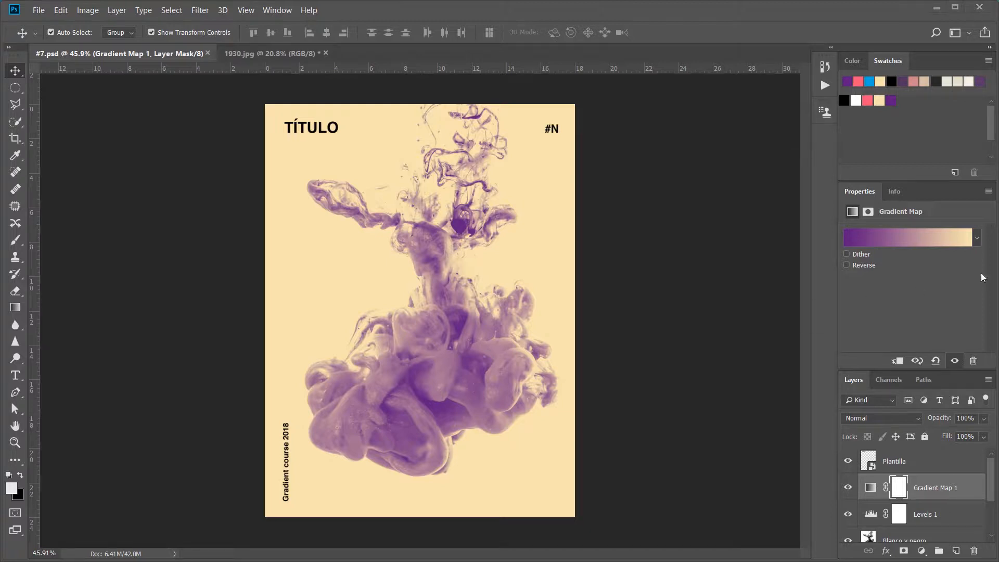
Step: In the Gradient Map 1 gradient, move the cream stop to 87% and add a white (ffffff) stop at 100%
click(919, 238)
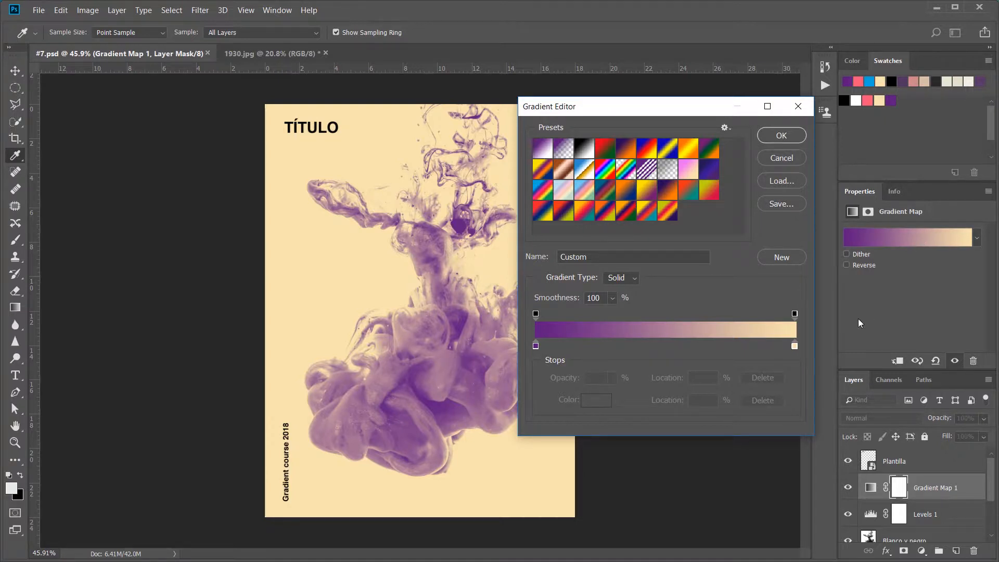
drag(794, 346, 763, 345)
click(794, 345)
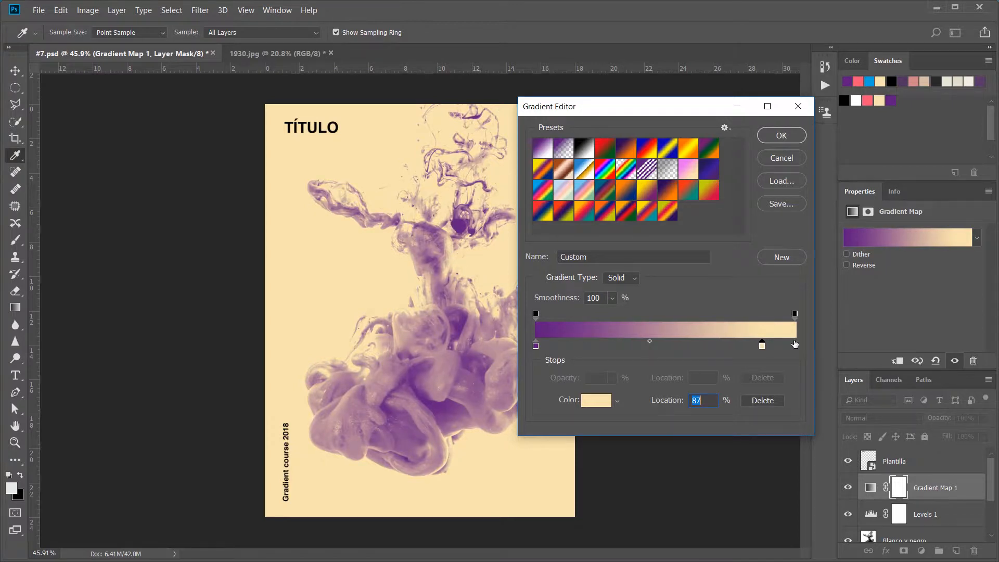
double_click(795, 345)
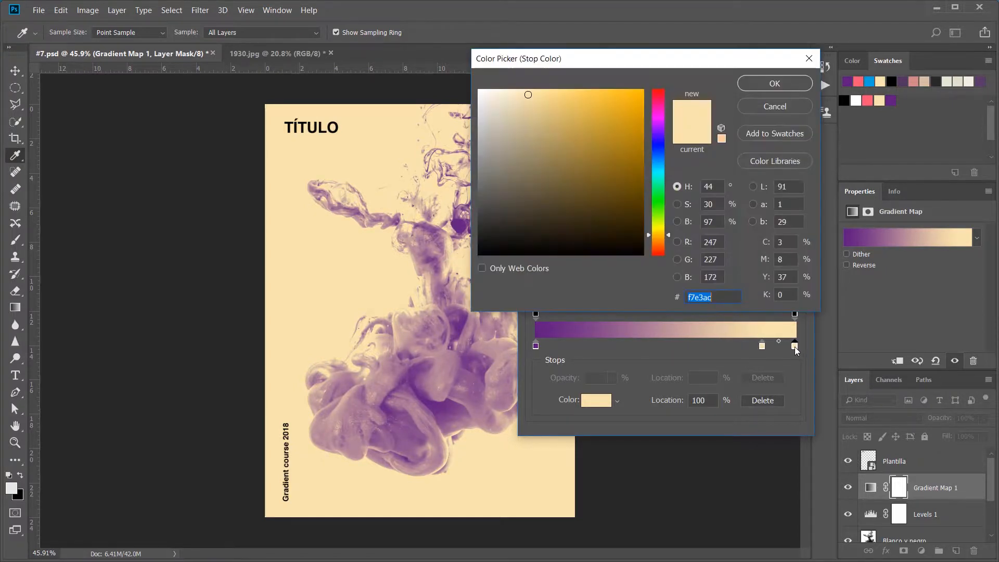
click(856, 100)
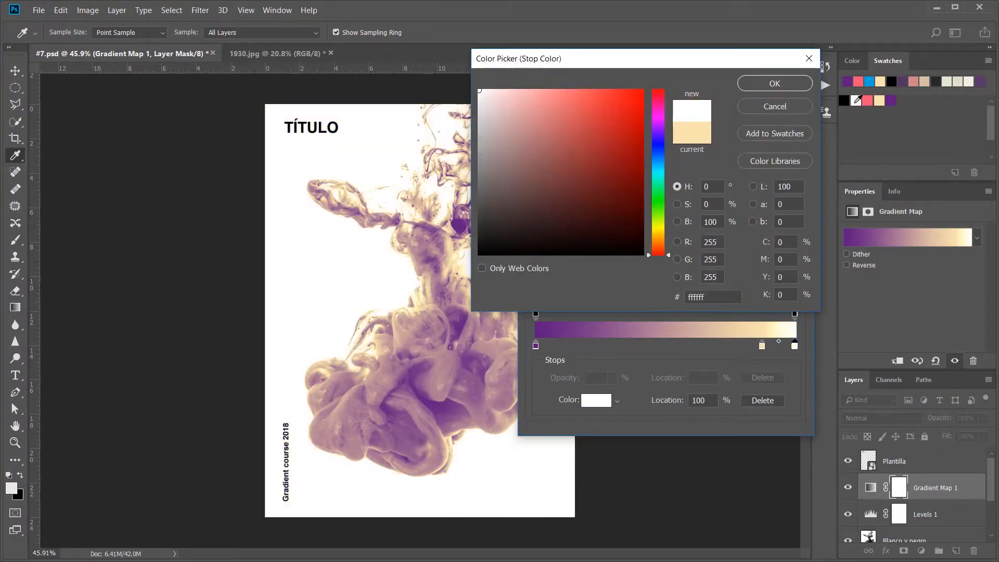
click(774, 83)
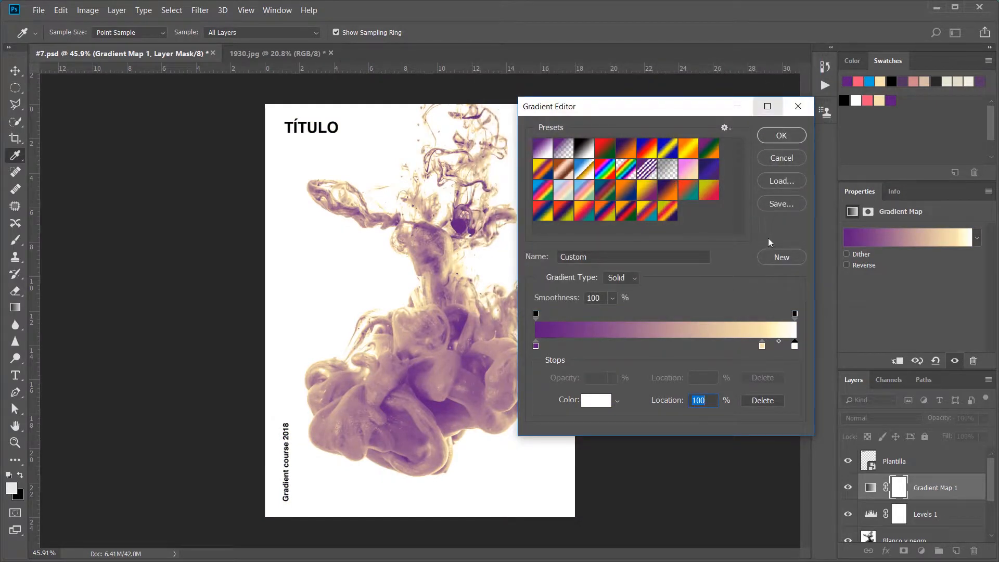
Step: Move the gradient's cream stop to 79% and add a stop in the pink swatch colour at 50%
click(763, 346)
drag(763, 346, 740, 347)
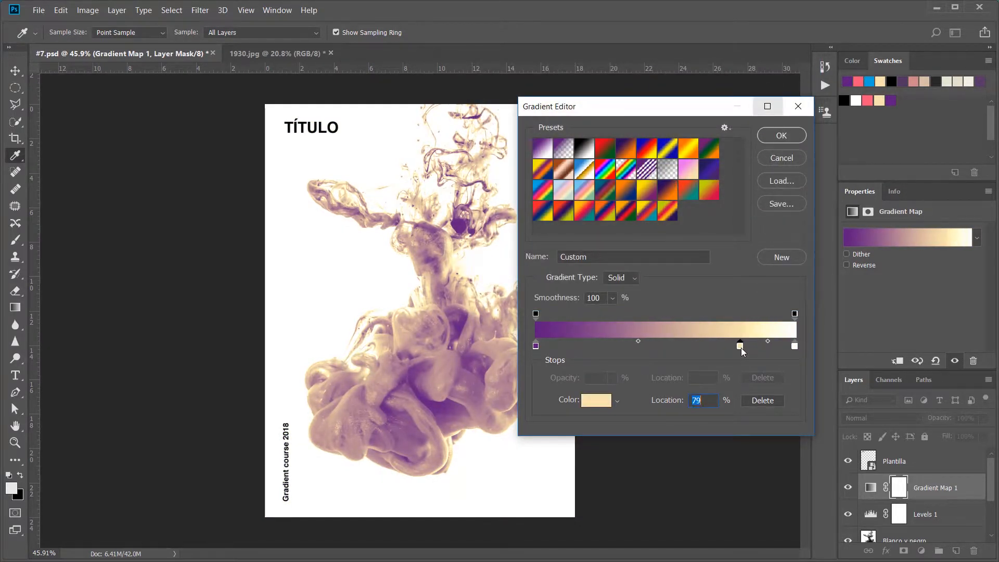
click(629, 344)
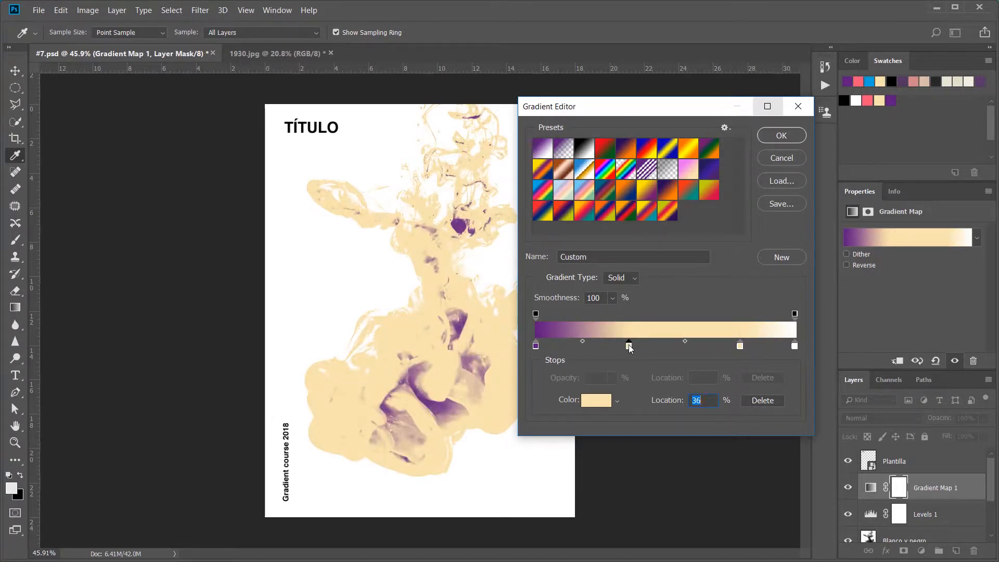
click(868, 100)
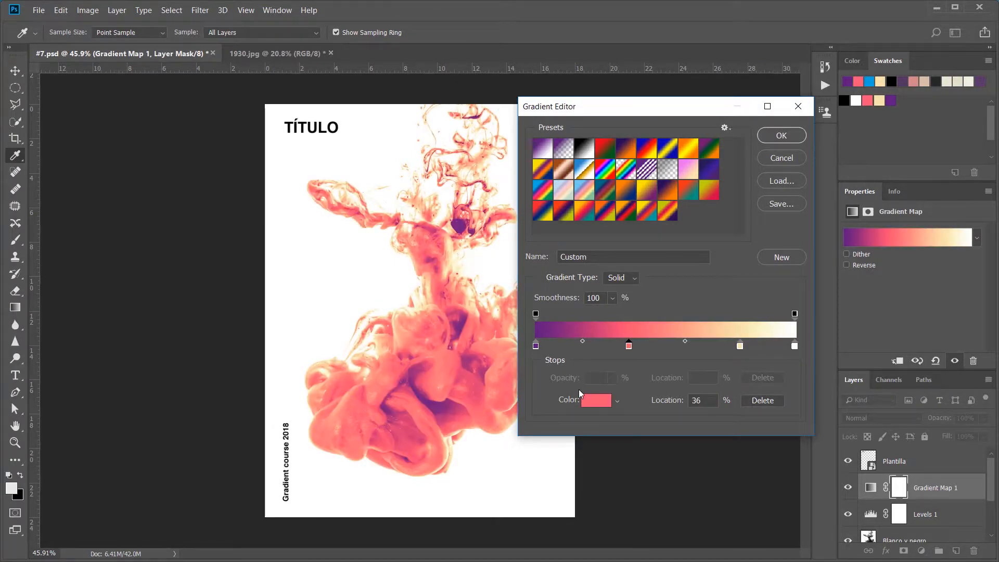
drag(626, 342, 667, 344)
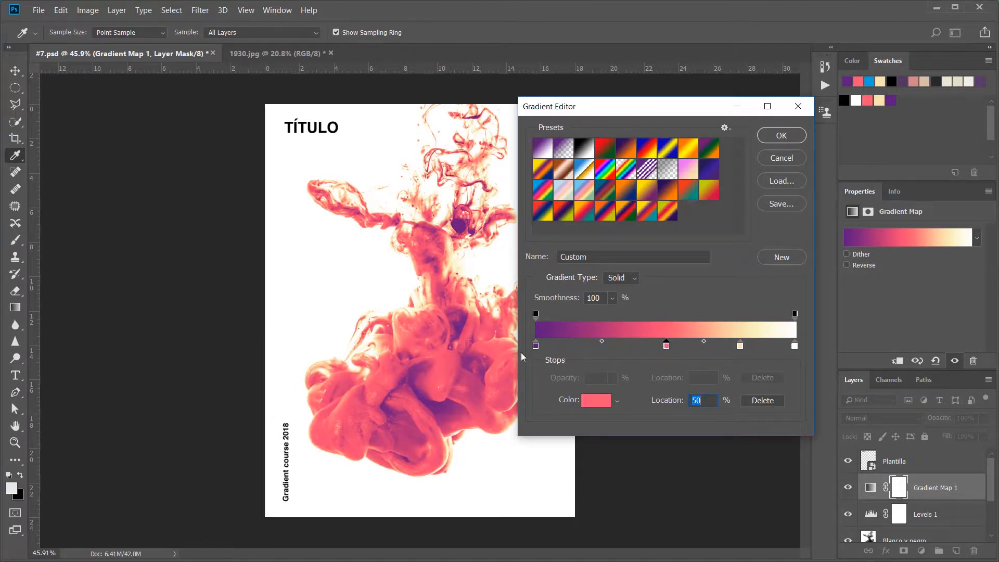
Step: Move the gradient's purple stop to 17%, add a dark blue (281b58) stop at 0%, and accept the gradient
drag(536, 345, 580, 345)
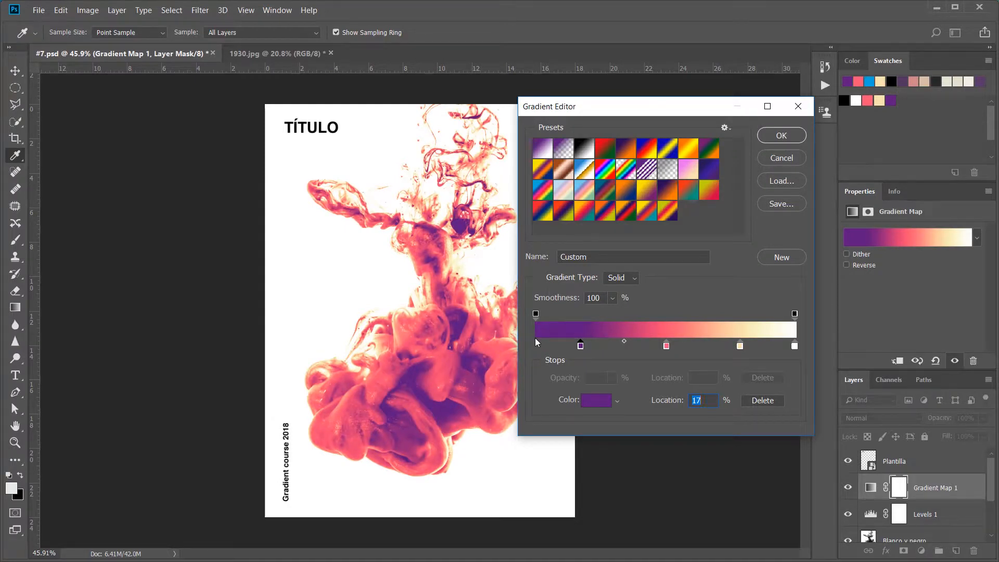
click(536, 346)
double_click(536, 346)
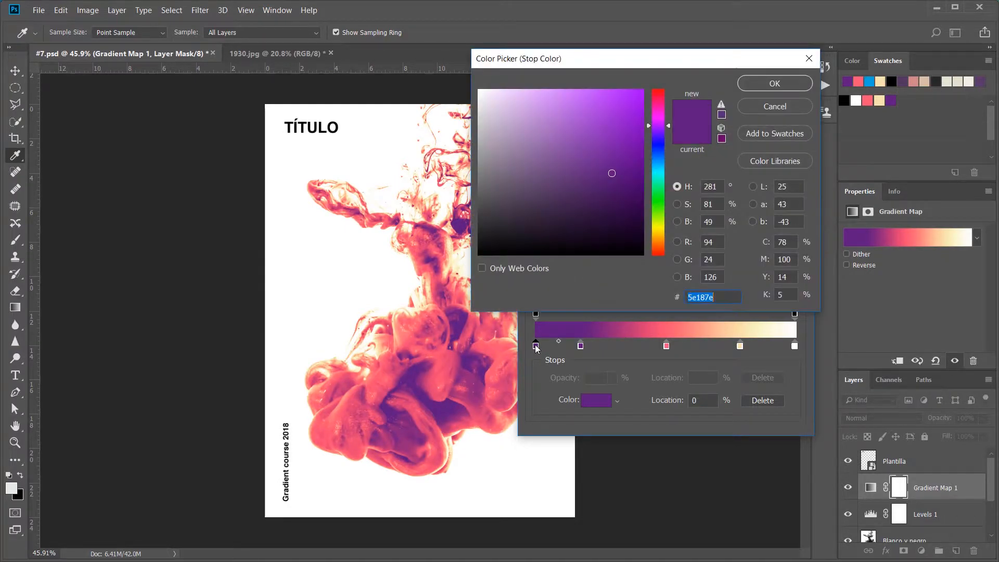
click(659, 139)
click(593, 198)
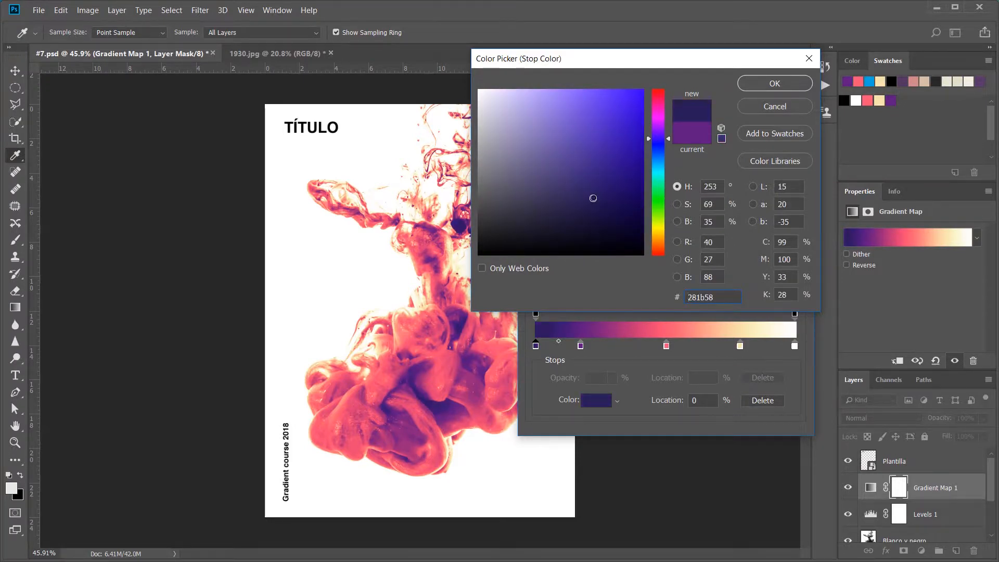
click(772, 84)
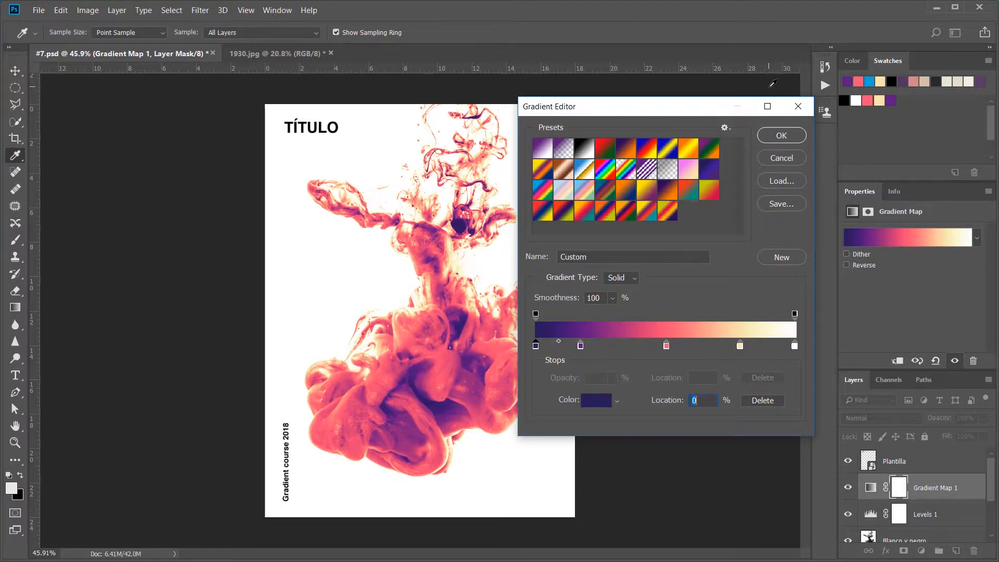
click(768, 134)
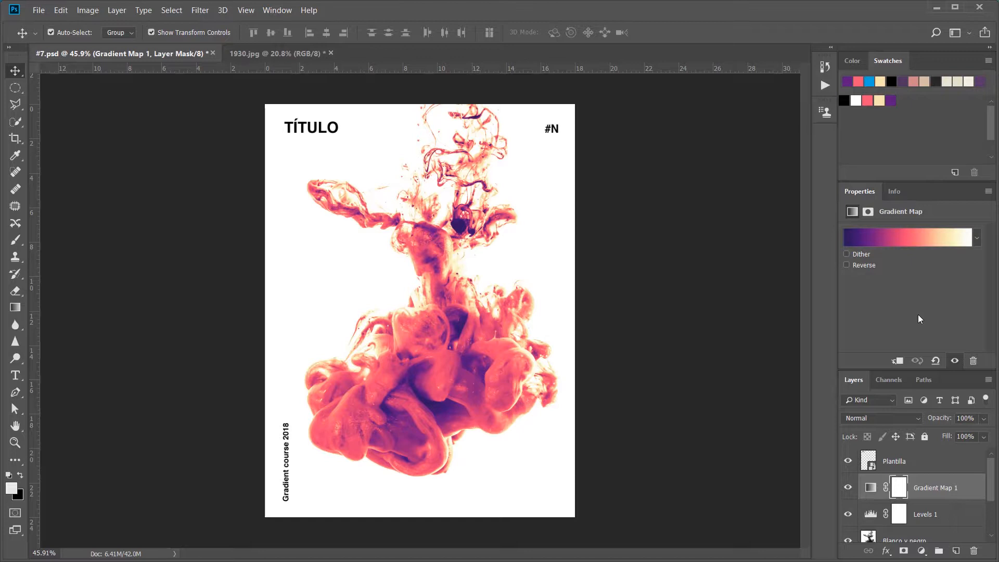
Step: Try reversing the gradient map's colours, and restore their original direction
click(845, 264)
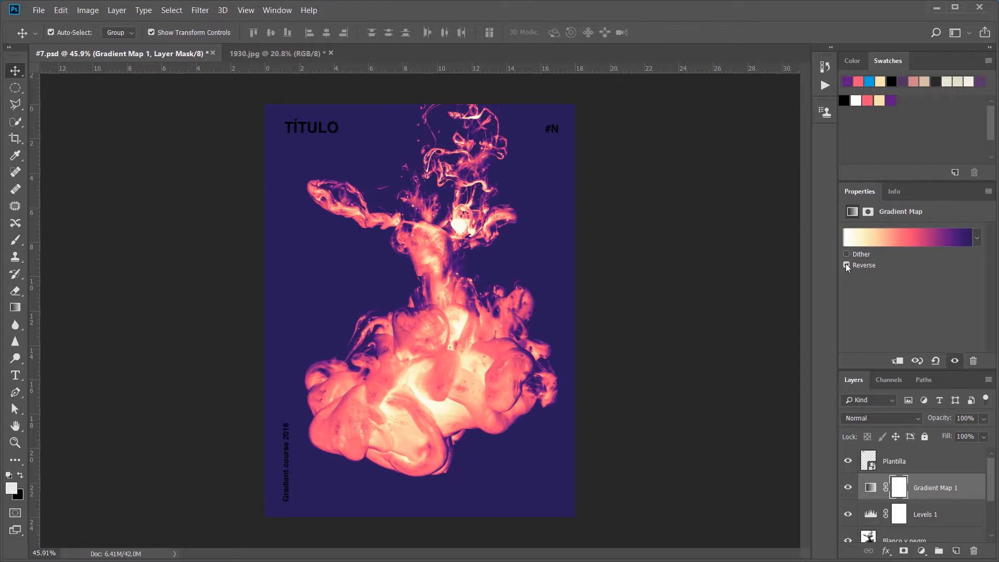
click(845, 264)
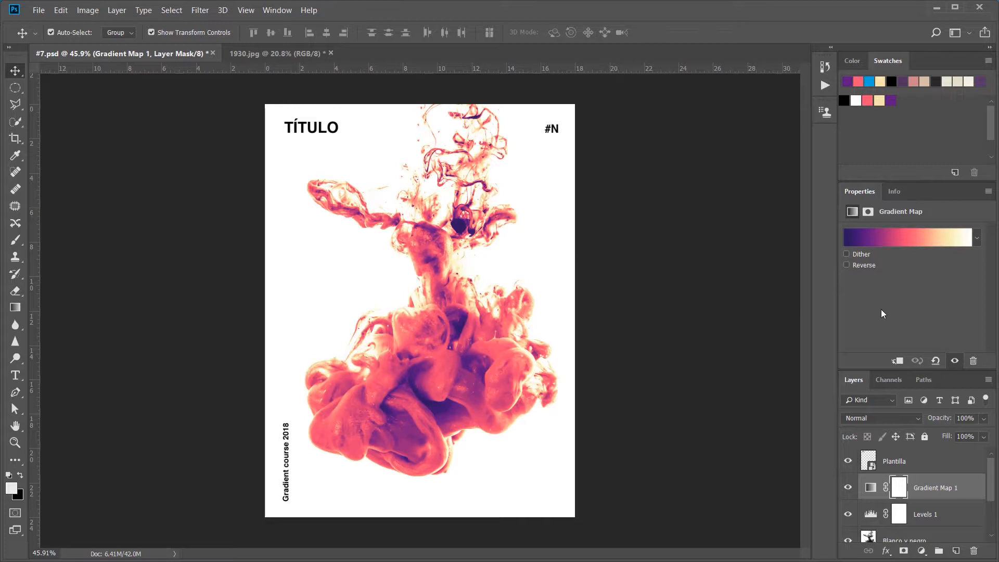
Step: Set the Gradient Map 1 layer to 75% opacity and the Color blend mode, after trying Lighten, Overlay and Screen
click(984, 418)
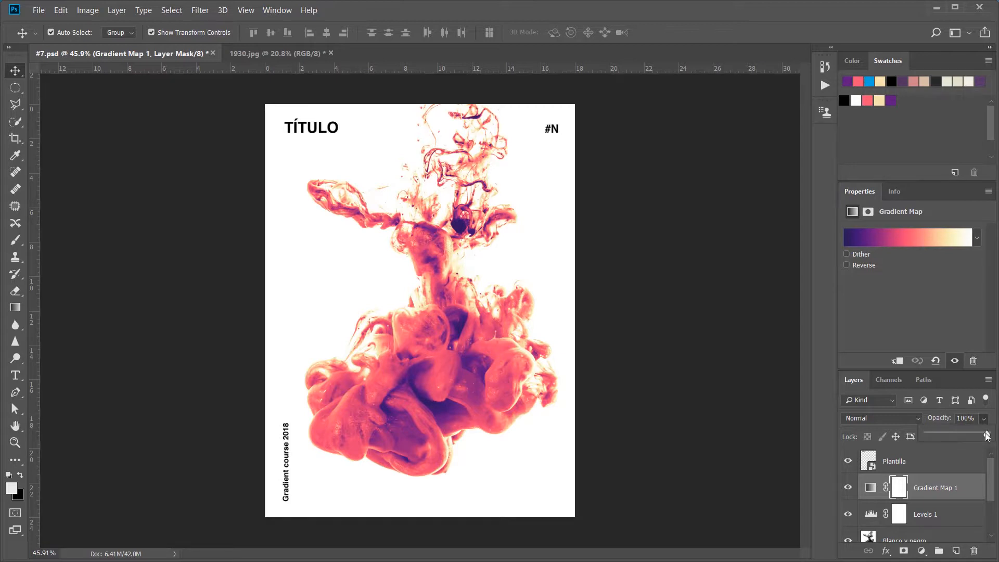
drag(986, 434, 947, 435)
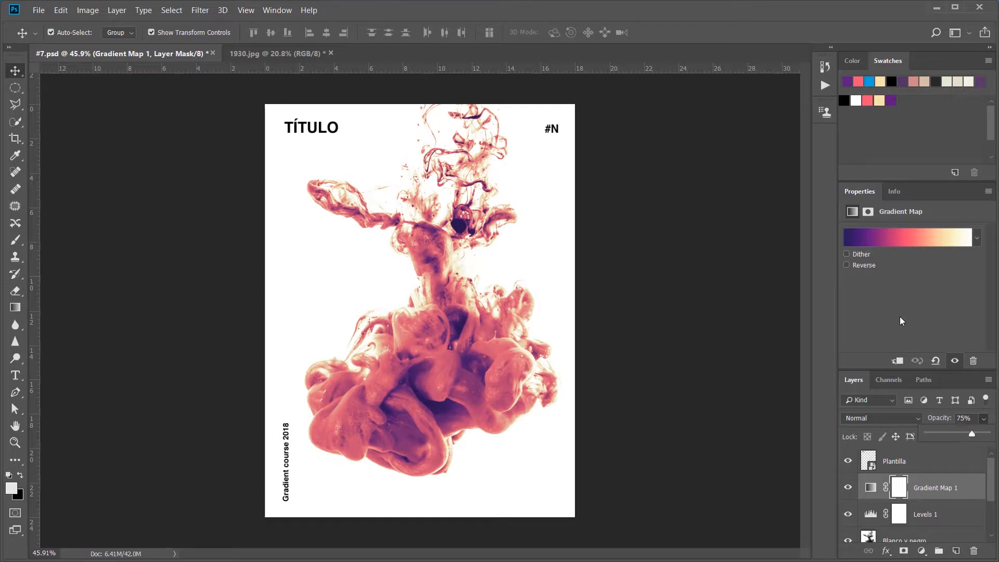
click(917, 418)
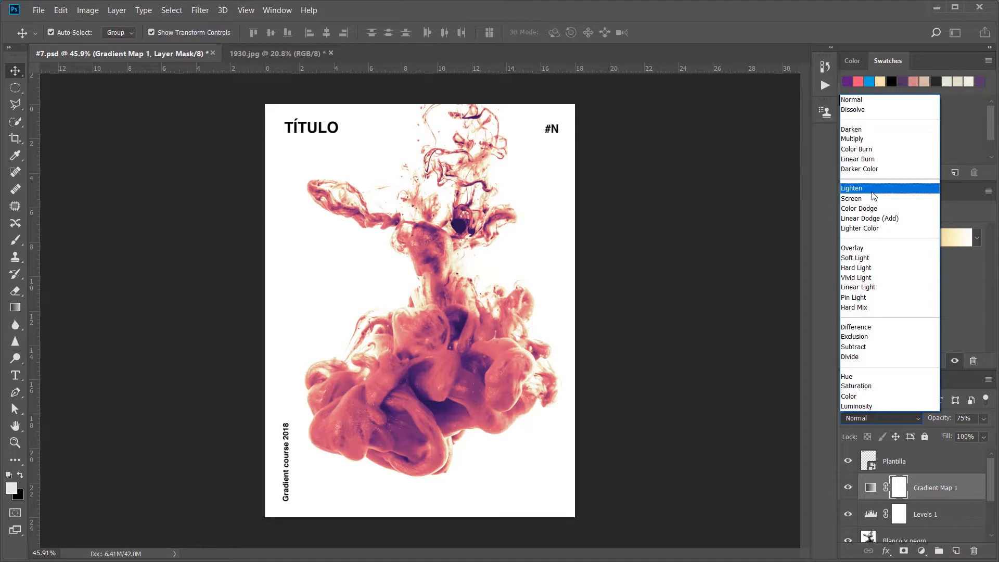
click(873, 190)
click(918, 416)
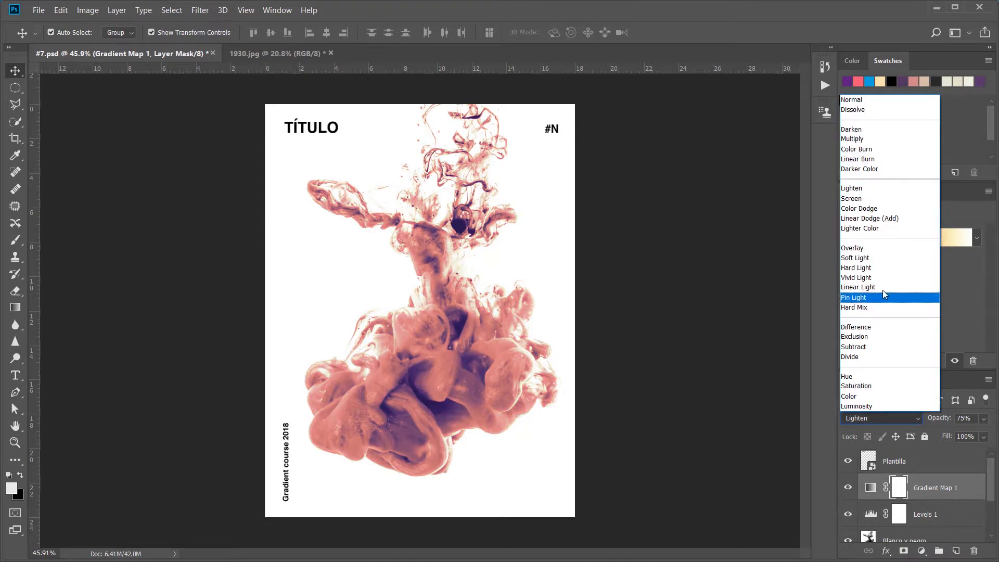
click(870, 251)
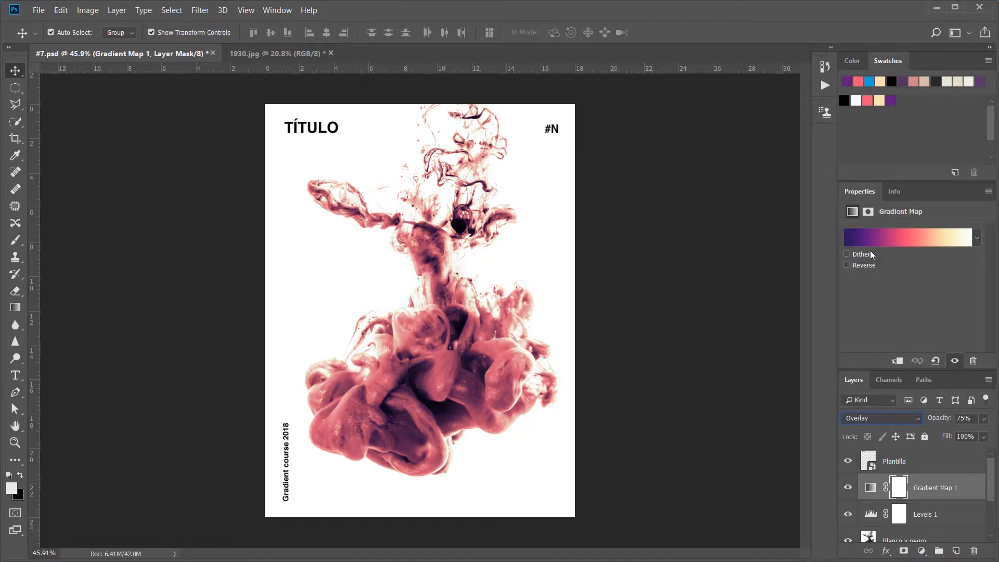
click(919, 419)
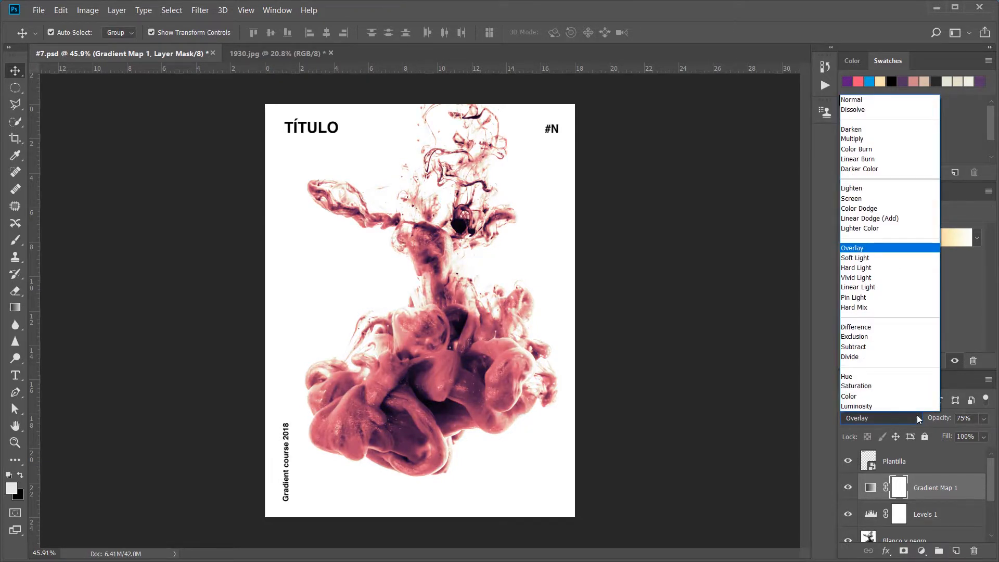
click(870, 199)
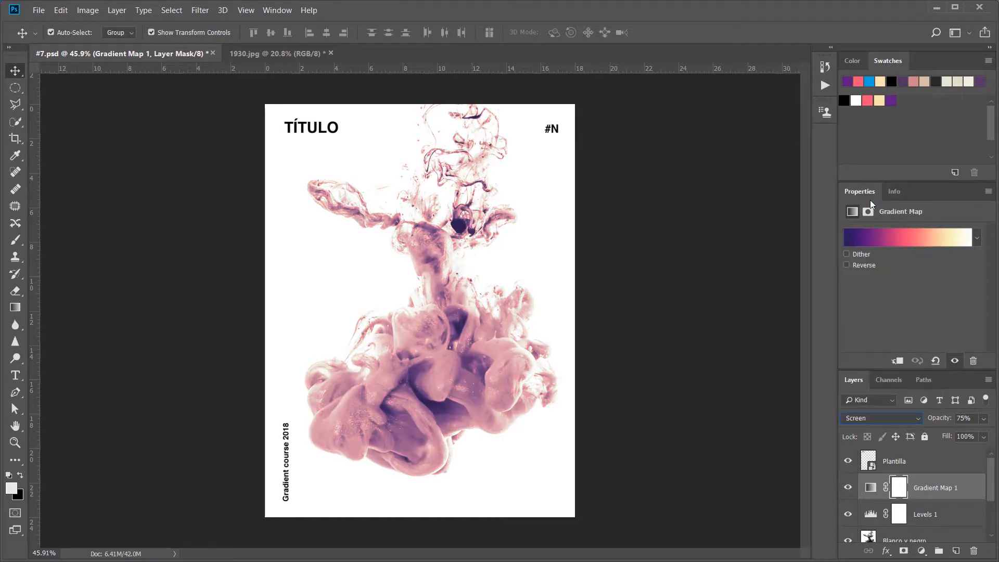
click(920, 419)
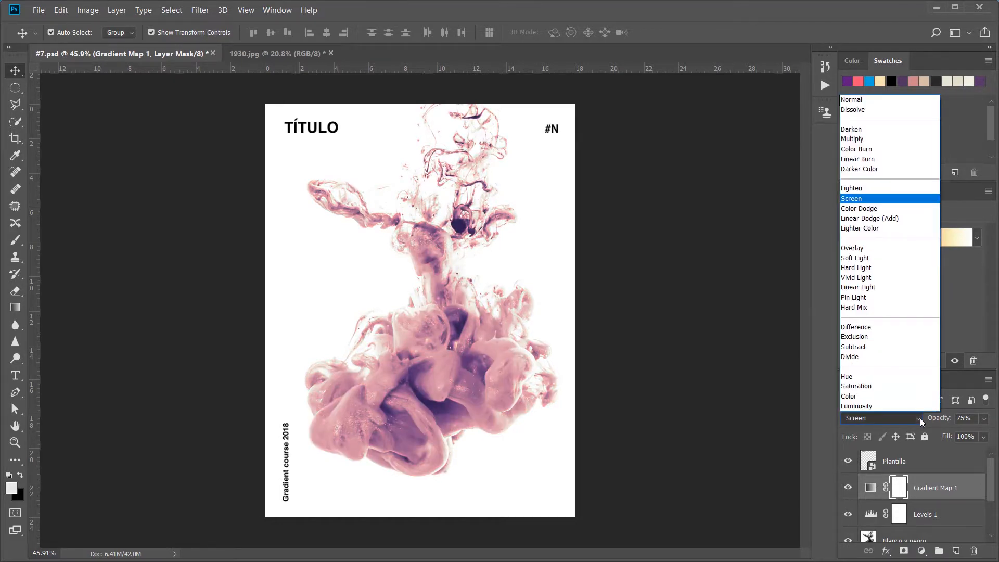
click(902, 398)
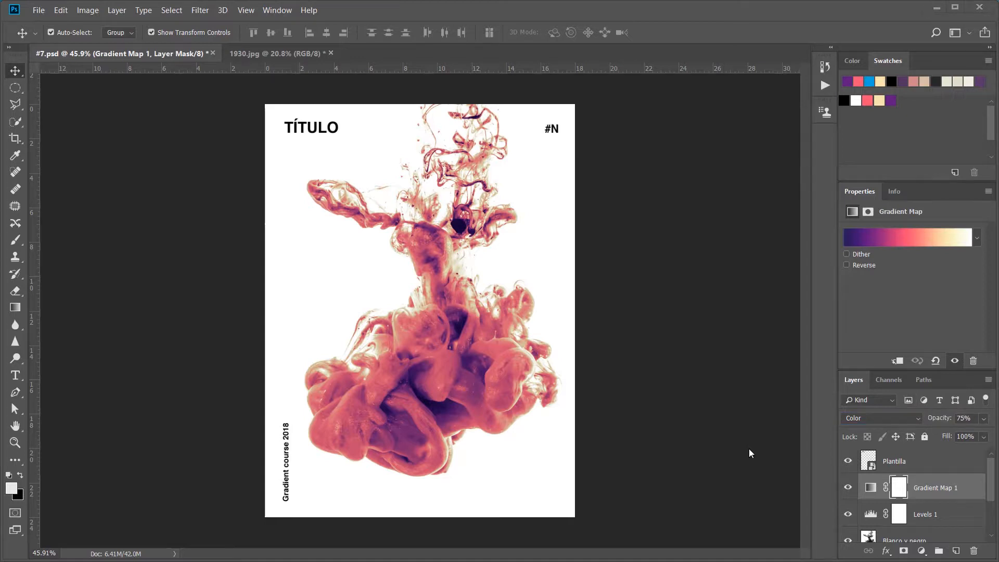
Step: Set the midtones of the Levels 1 adjustment to 2.55
click(870, 513)
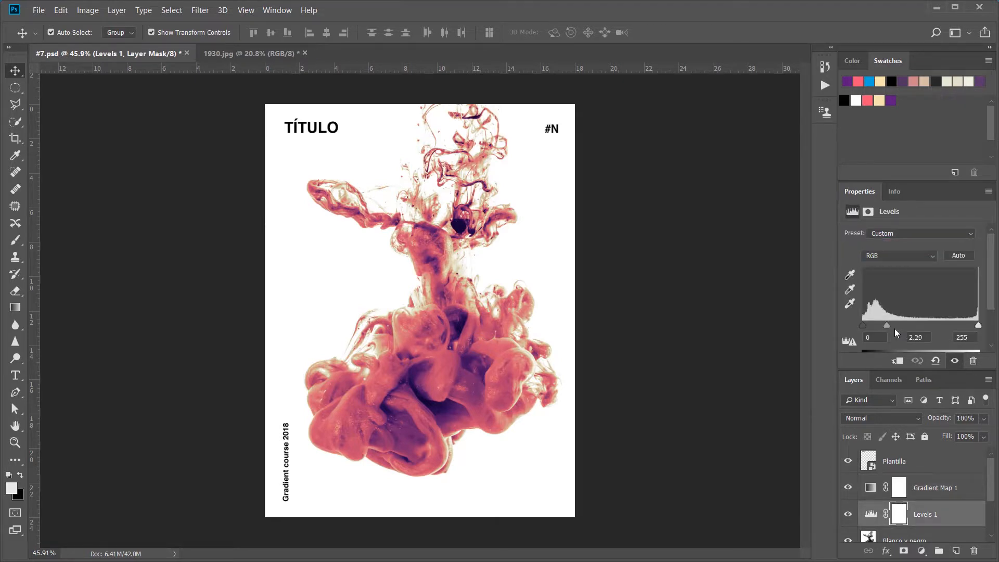
mouse_move(887, 326)
mouse_down()
mouse_move(859, 326)
mouse_move(881, 327)
mouse_up()
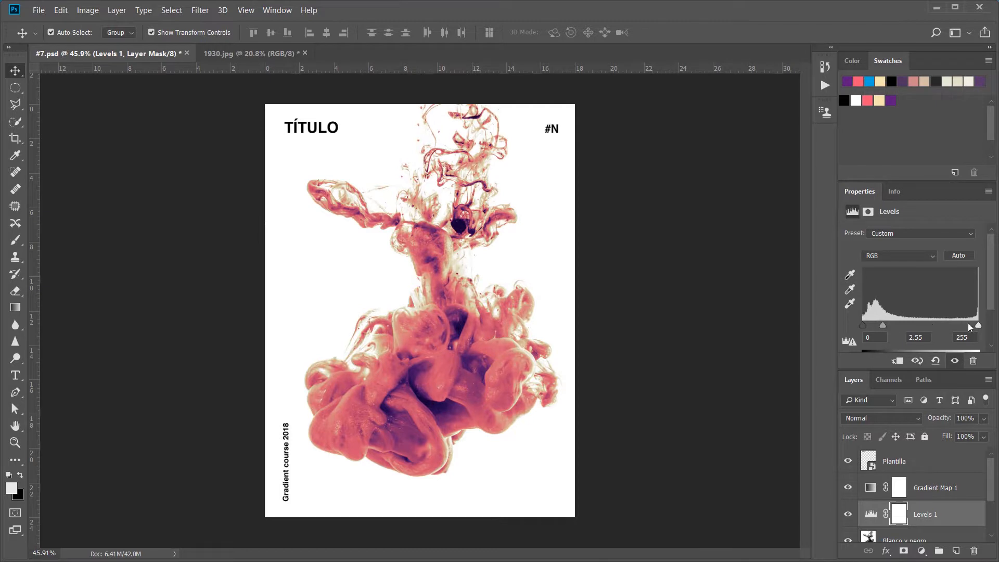
drag(978, 325, 979, 325)
Step: Add a Curves adjustment layer above Levels 1 and shape its curve to brighten the ink's midtones and highlights
click(921, 550)
click(920, 386)
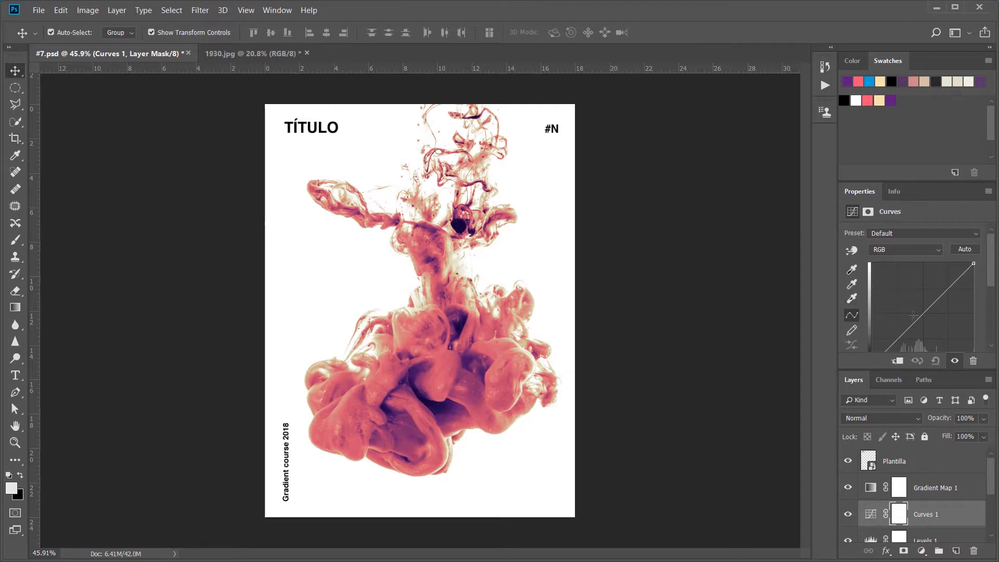
scroll(913, 315, down, 1)
drag(915, 298, 900, 309)
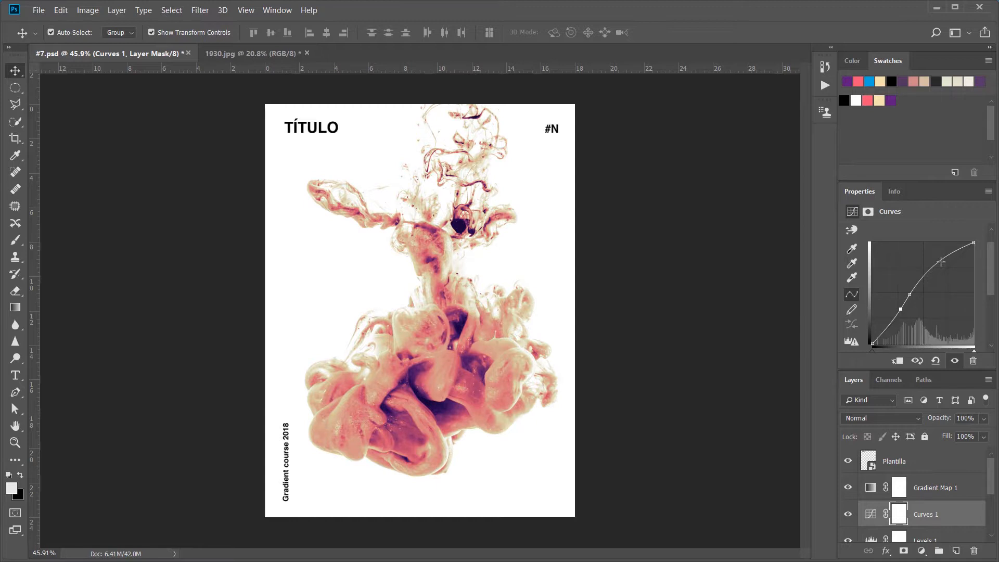
drag(909, 295, 902, 310)
Step: Create a new layer above Gradient Map 1 and name it "Toque color"
click(930, 491)
click(956, 551)
double_click(902, 487)
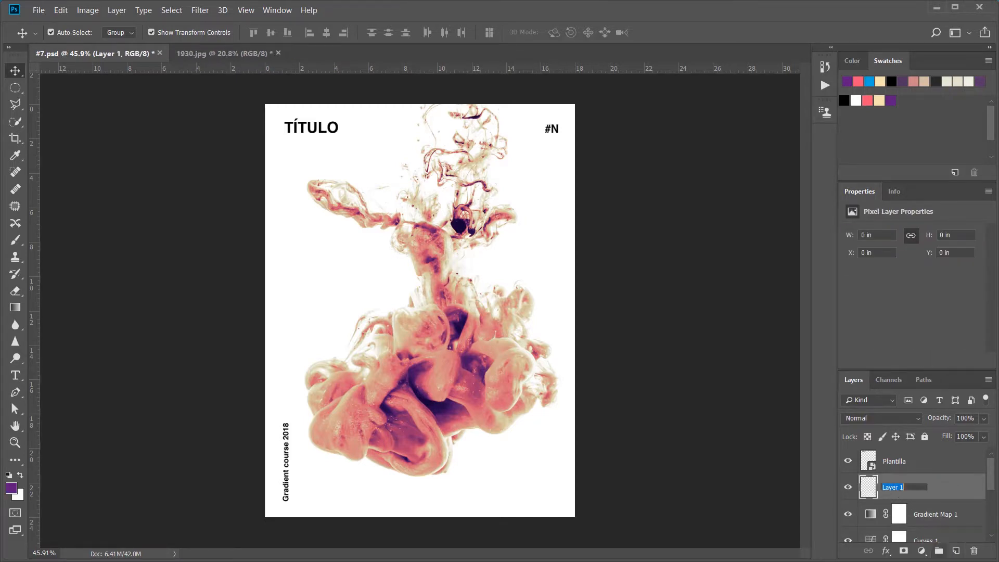
text(Toque color)
key(Return)
Step: Paint a soft purple haze around the poster's lower-left area on "Toque color", using a 1029 px Soft Round brush and a colour sampled from the ink
click(15, 240)
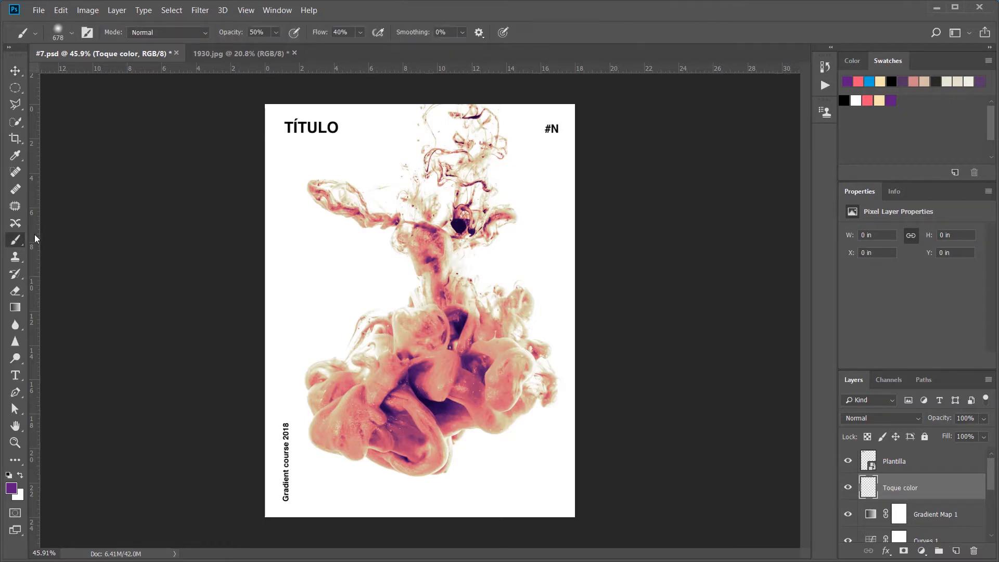
click(72, 33)
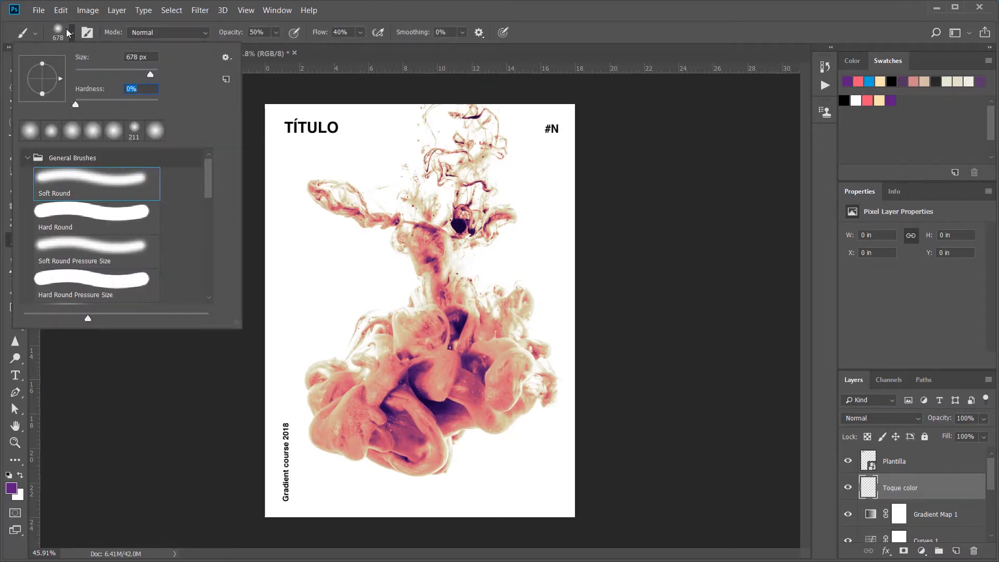
click(71, 34)
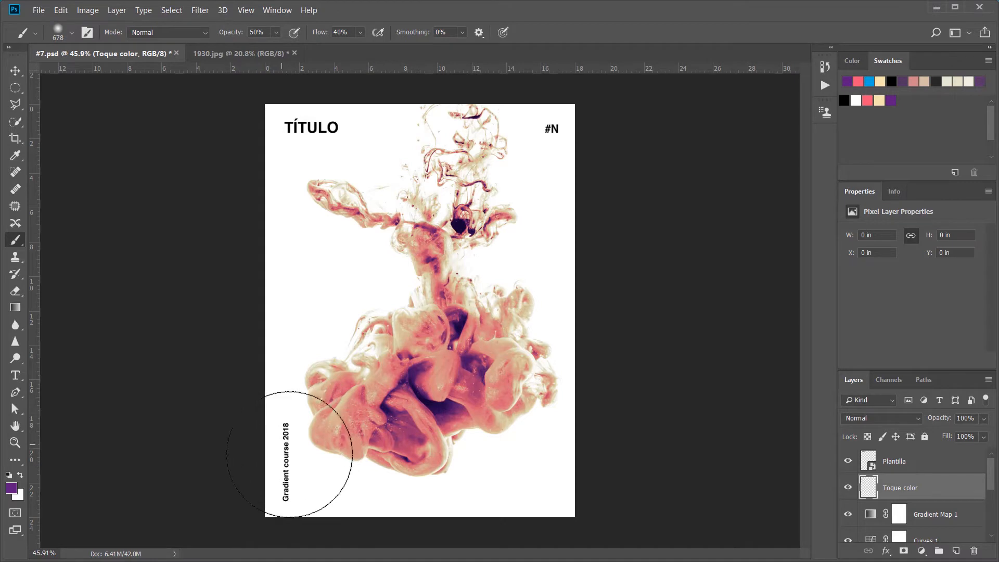
drag(282, 462, 321, 469)
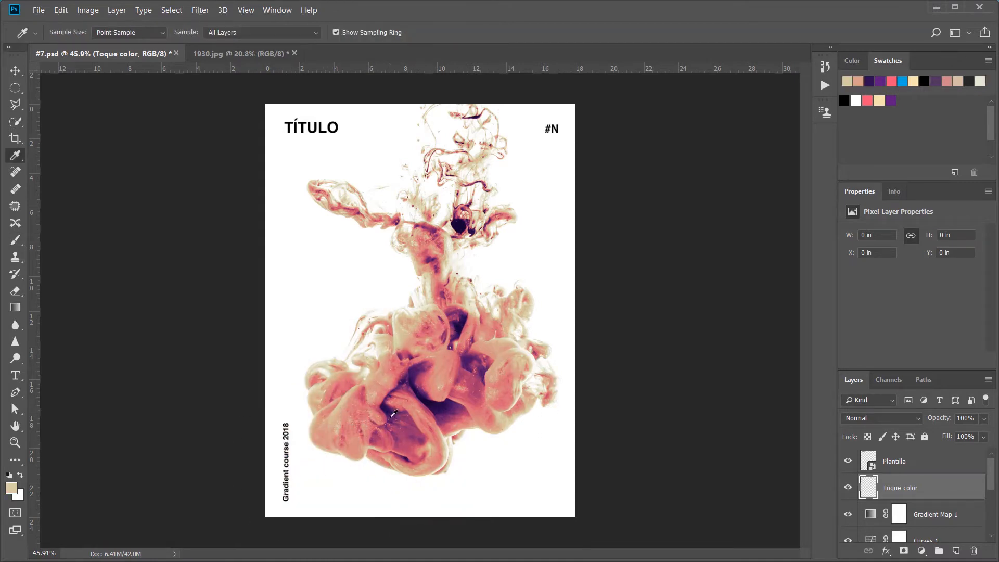
alt+click(392, 424)
mouse_move(374, 427)
mouse_down()
mouse_move(321, 454)
mouse_move(277, 407)
mouse_move(246, 351)
mouse_move(245, 327)
mouse_up()
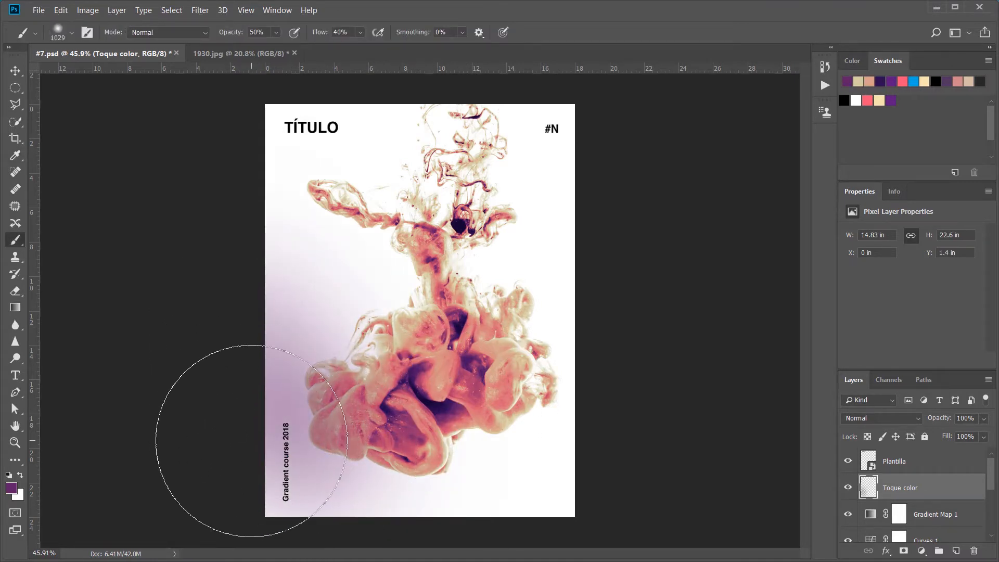
click(260, 449)
click(342, 519)
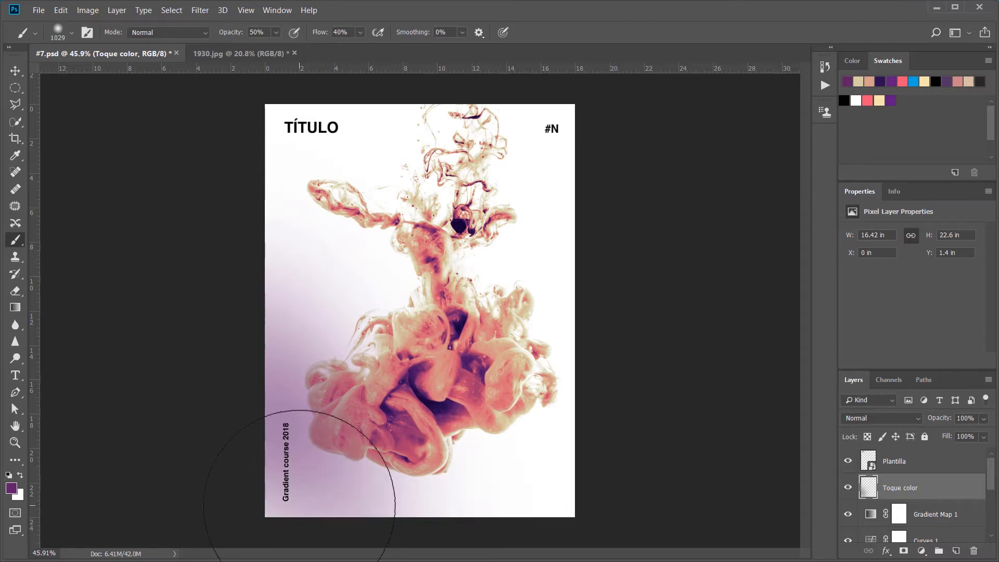
Step: Deepen the purple haze in the poster's lower-left corner and along its bottom edge on "Toque color" with the soft brush
click(310, 513)
click(279, 532)
click(279, 532)
drag(311, 542, 357, 541)
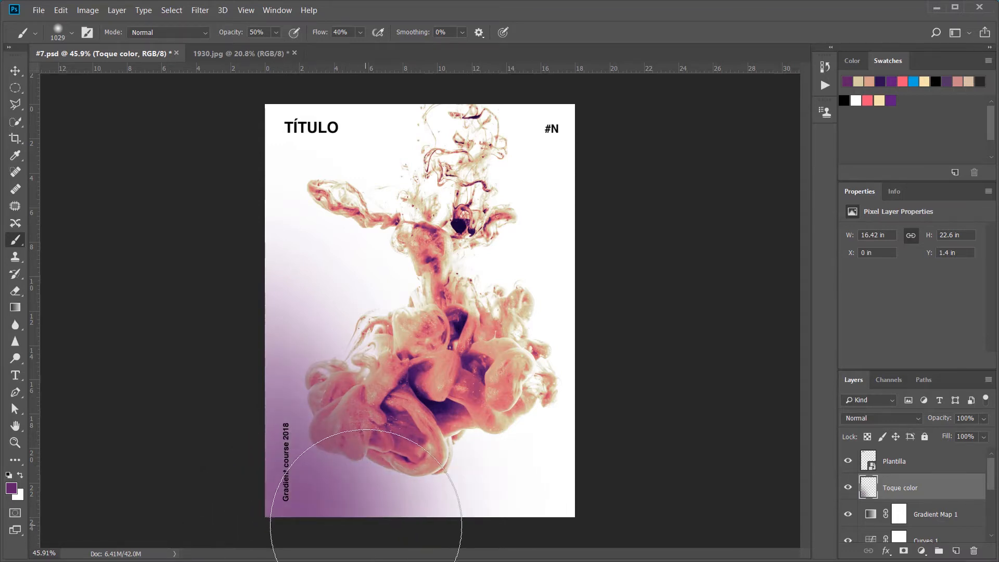
Step: Sample a beige tone from the ink and paint a soft beige haze over the poster's upper-right side on "Toque color"
key(i)
click(471, 286)
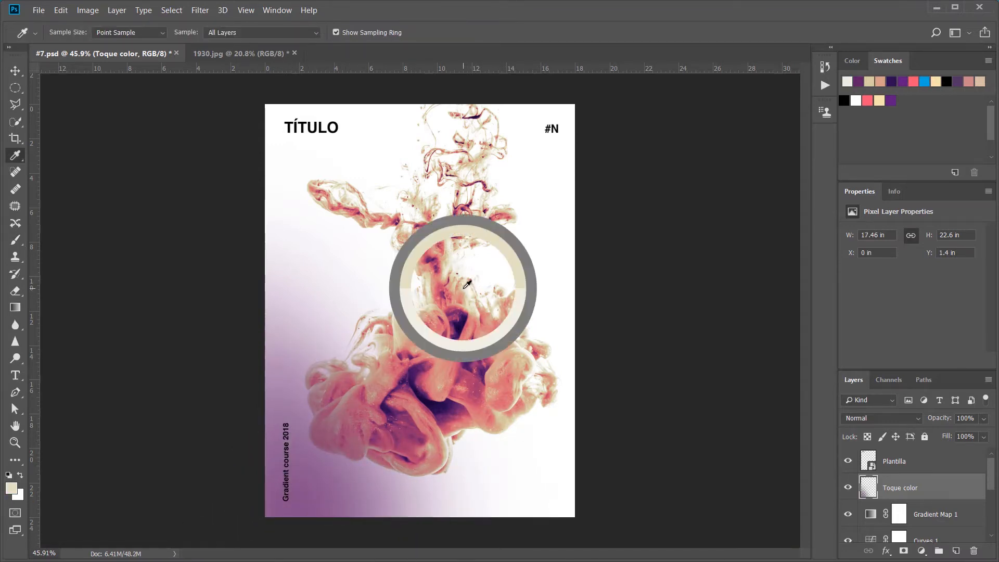
key(b)
click(538, 229)
mouse_move(538, 229)
mouse_down()
mouse_move(579, 286)
mouse_move(554, 187)
mouse_move(501, 236)
mouse_move(567, 254)
mouse_up()
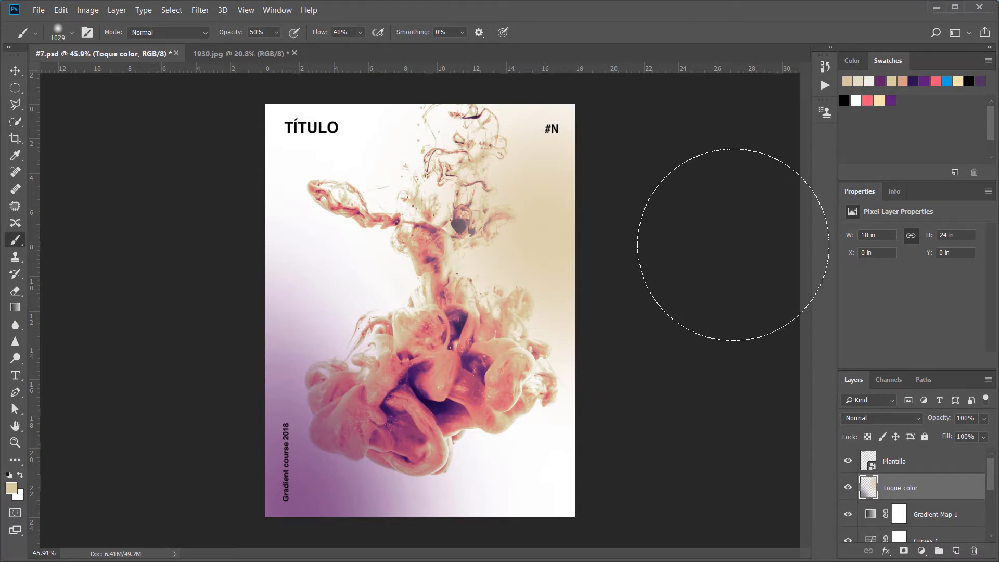
Step: Draw a rectangle shape about 908 by 1147 px over the middle of the poster and remove its fill
click(16, 461)
right_click(16, 462)
click(61, 515)
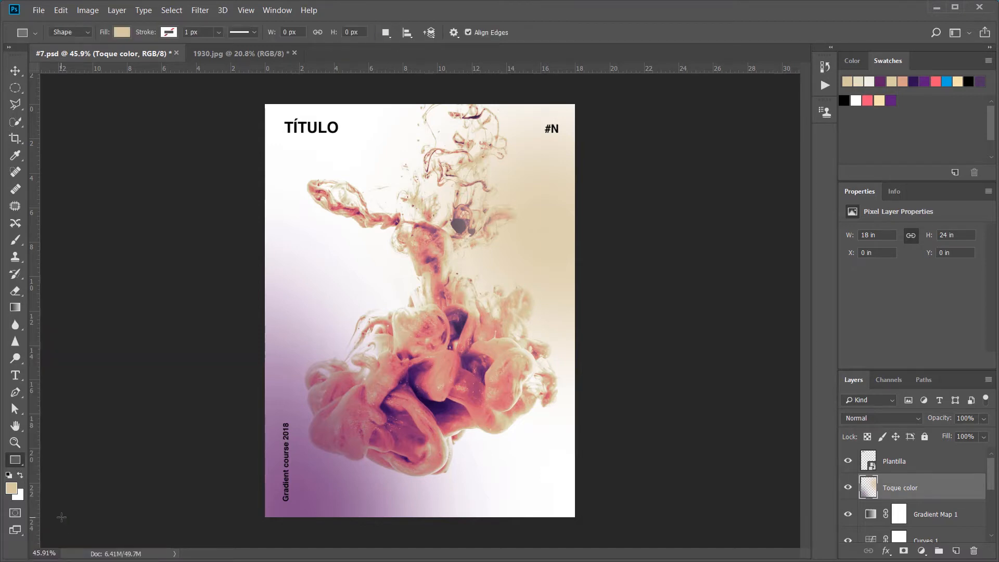
drag(317, 177, 535, 451)
click(852, 273)
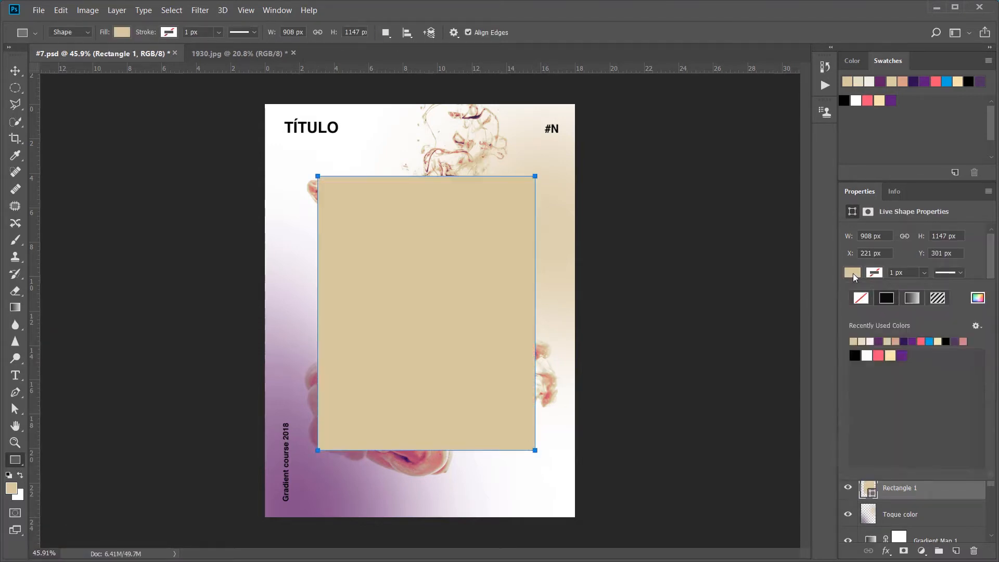
click(861, 298)
Step: Give the rectangle a gradient stroke with a width of 77.54 px
click(874, 273)
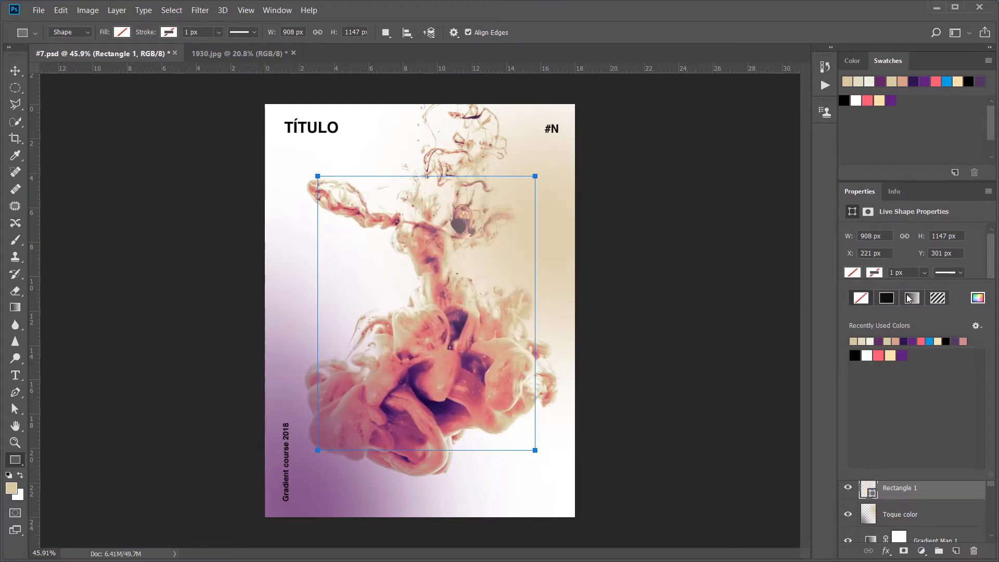
click(911, 297)
click(923, 273)
drag(927, 289, 966, 289)
Step: Recolour the rectangle's stroke gradient from pink f95473 to the saved cream swatch and set its angle to 48 degrees
click(874, 272)
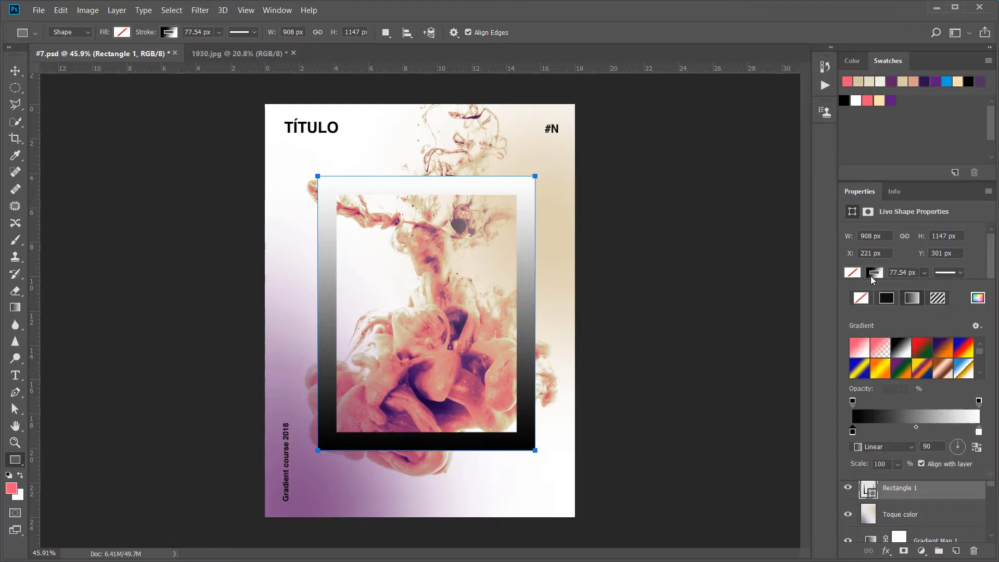
double_click(853, 433)
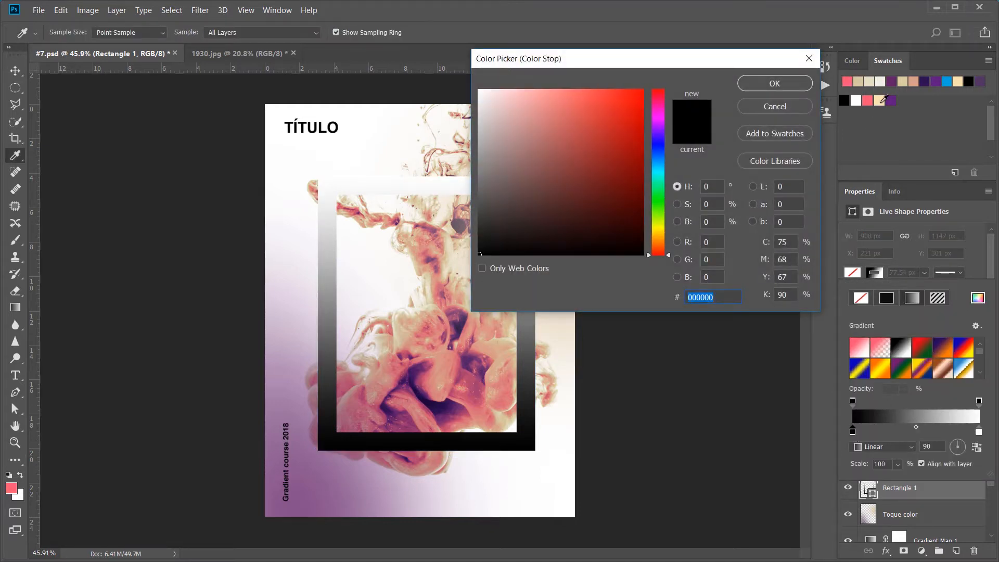
click(868, 101)
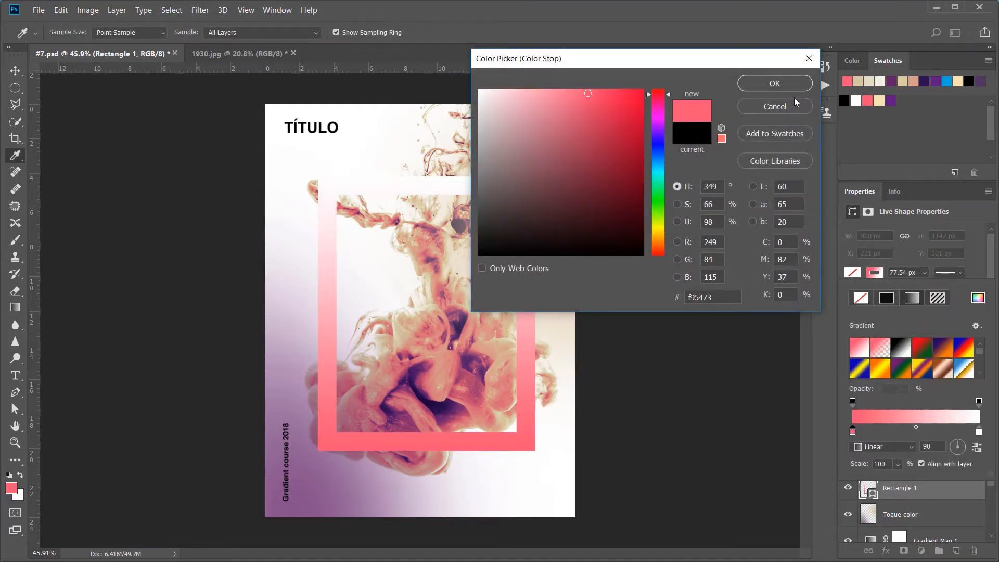
click(780, 86)
double_click(978, 432)
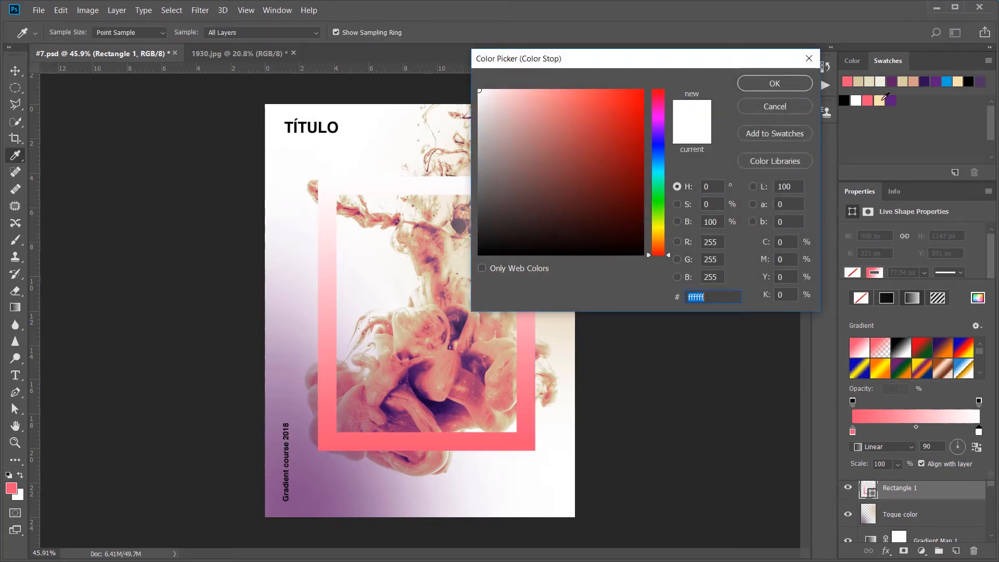
click(882, 100)
click(775, 84)
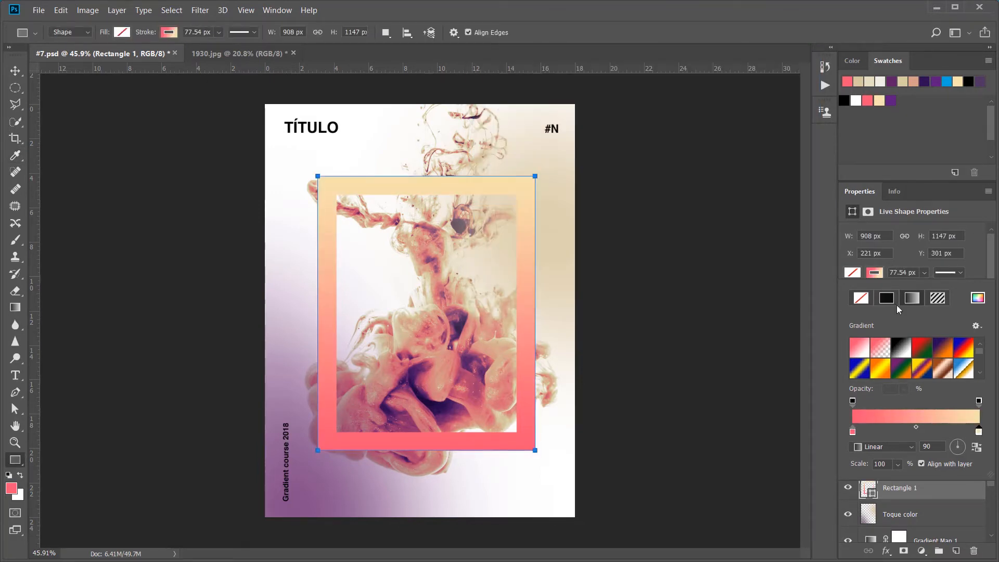
drag(960, 446, 965, 445)
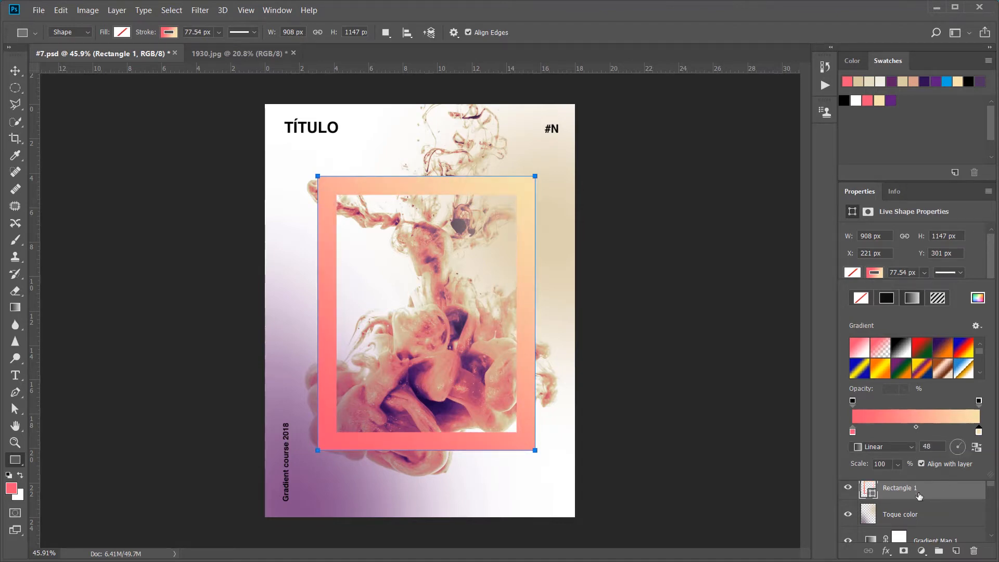
Step: Set the Rectangle 1 layer's blend mode to Screen and shift the frame to about X 258 px, Y 351 px
click(939, 498)
click(916, 418)
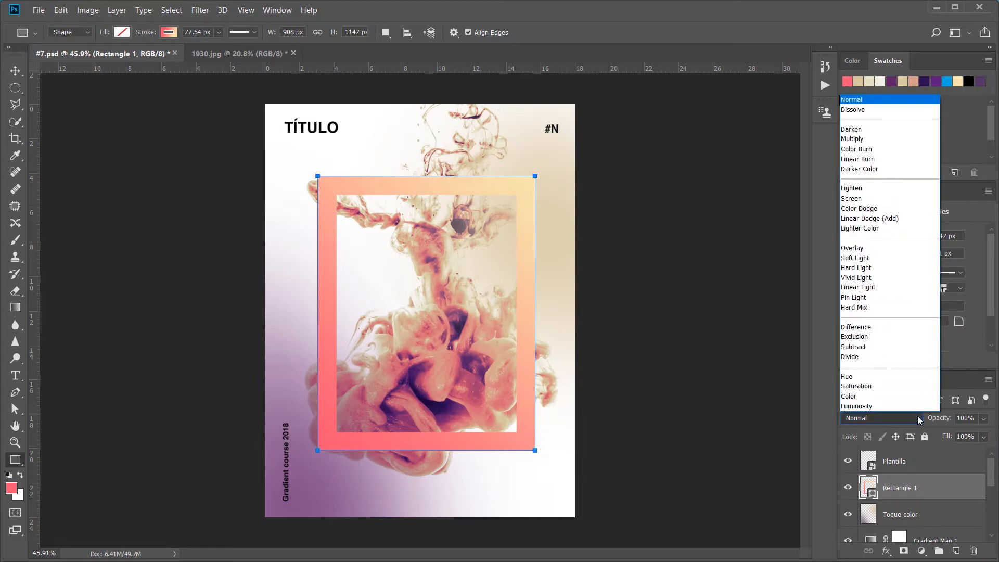
click(884, 198)
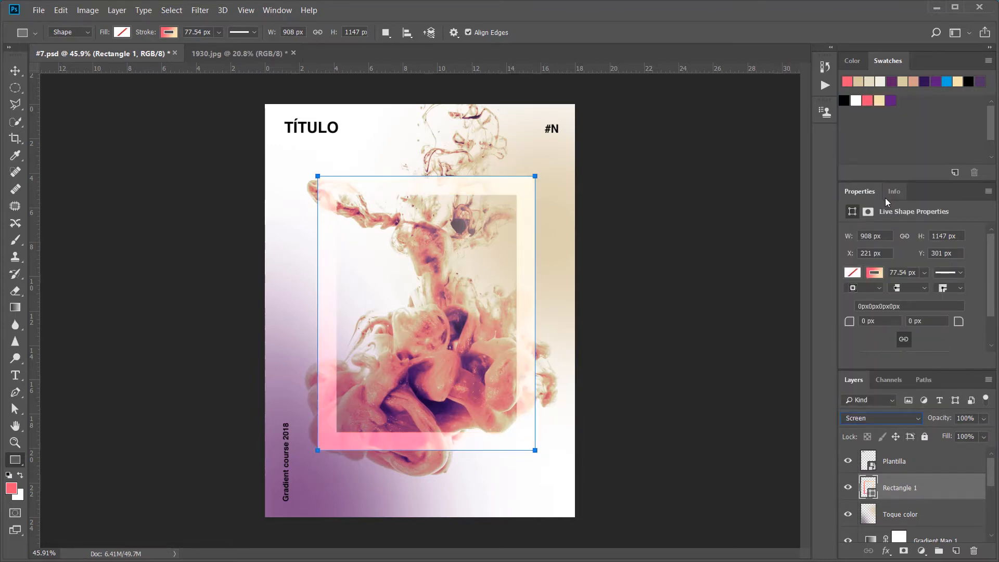
key(ctrl+z)
key(ctrl+z)
click(15, 70)
drag(328, 229, 337, 241)
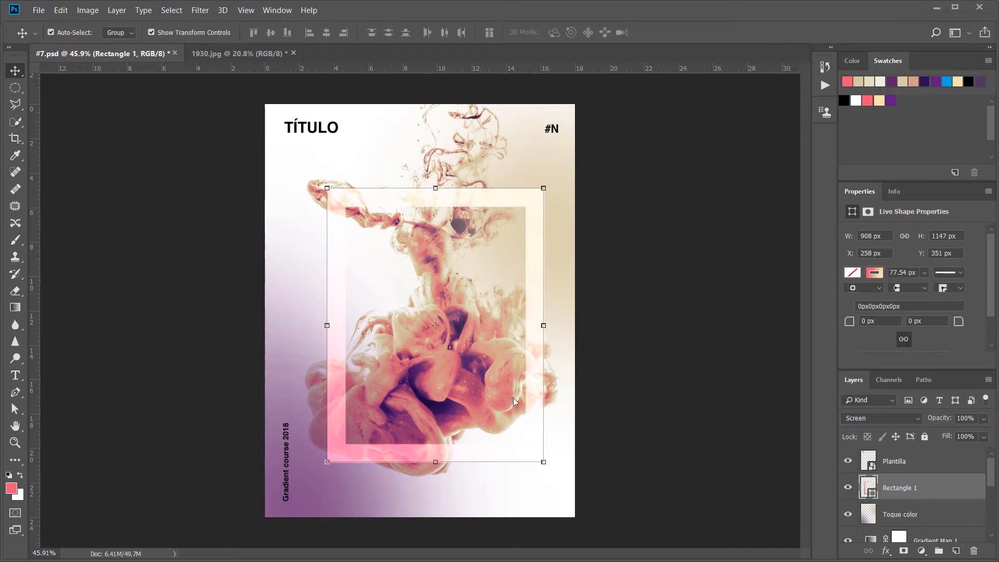
Step: Draw a vertical bar about 90 by 377 px inside the frame, with no stroke and a purple fill
click(15, 461)
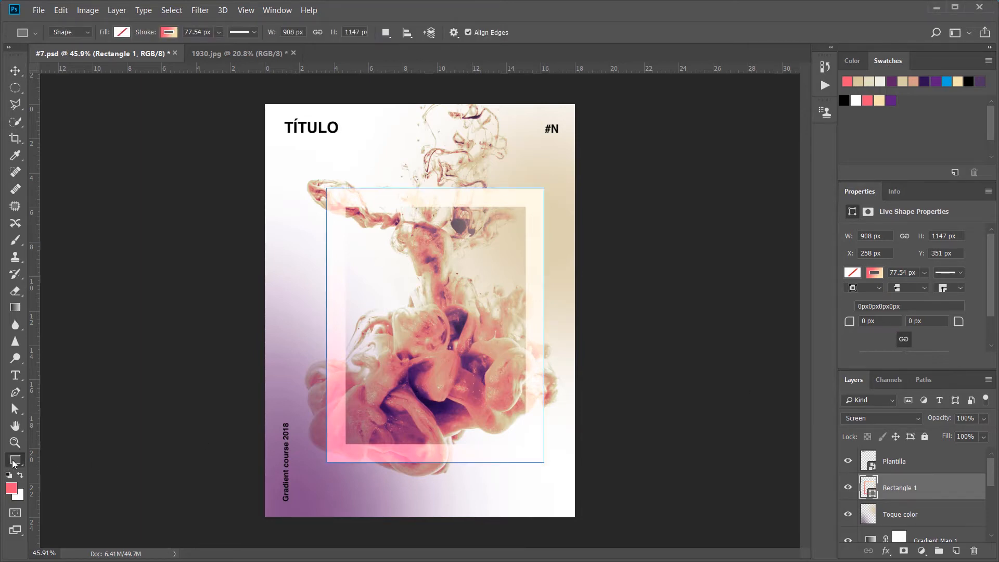
drag(418, 271, 438, 361)
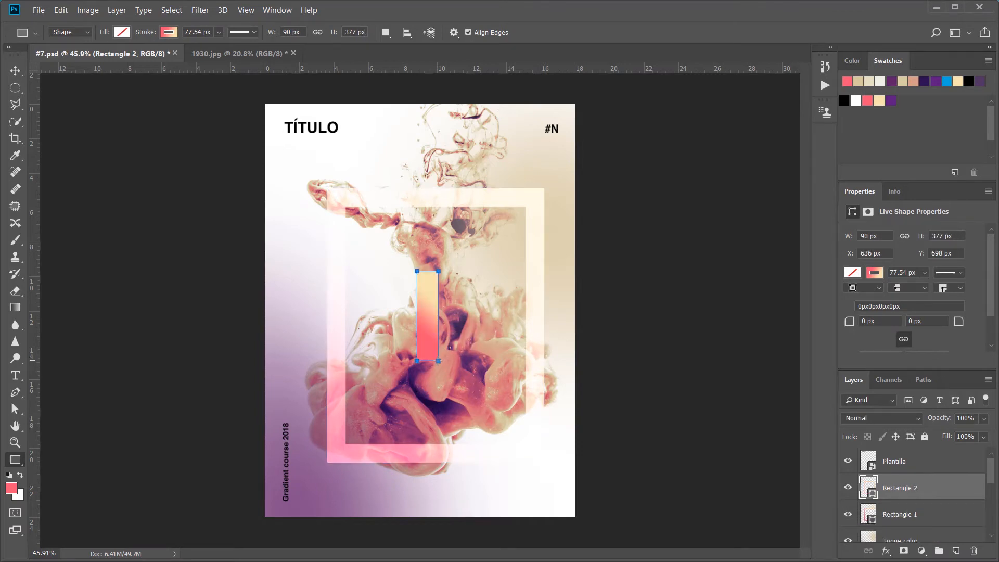
click(872, 276)
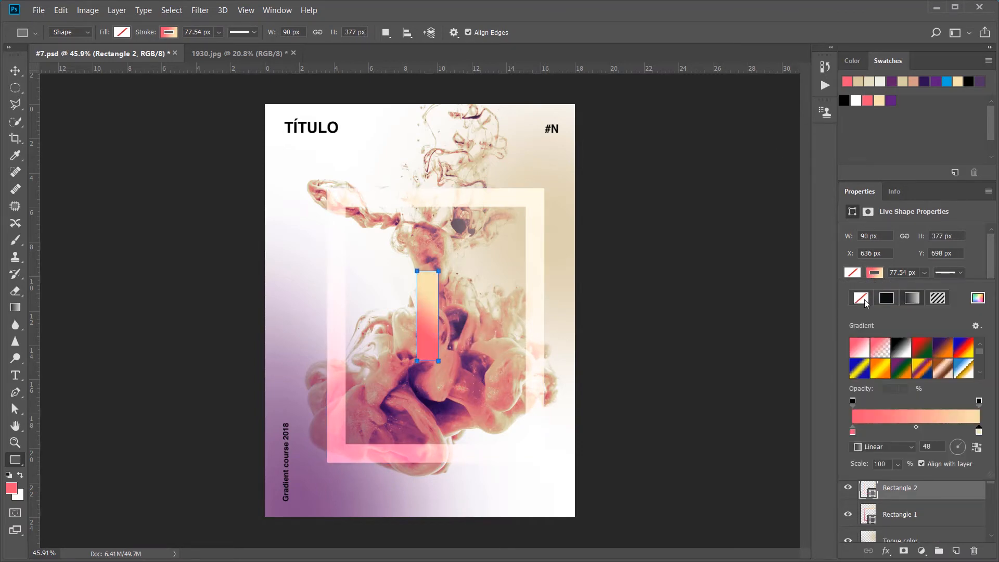
click(864, 300)
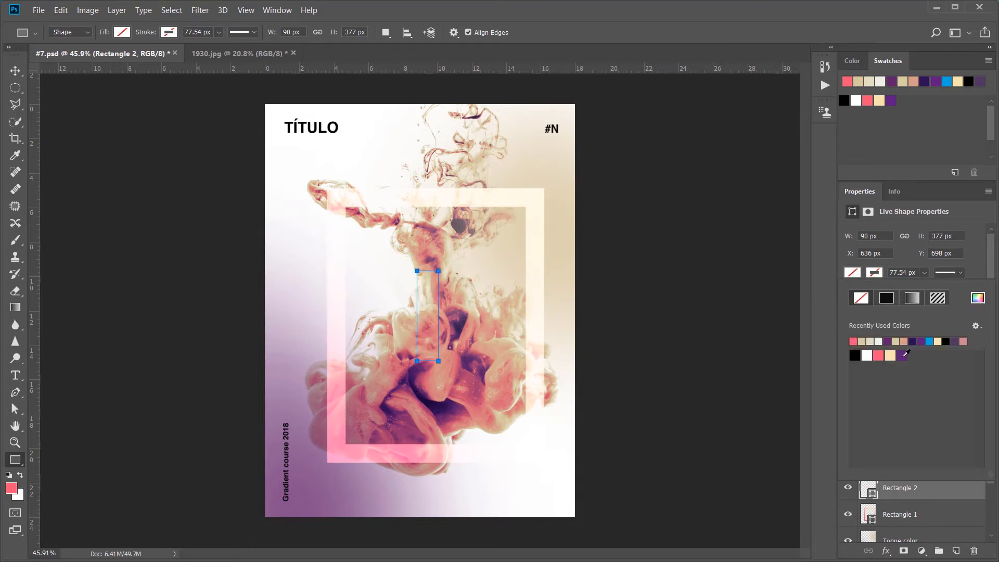
click(903, 355)
click(430, 318)
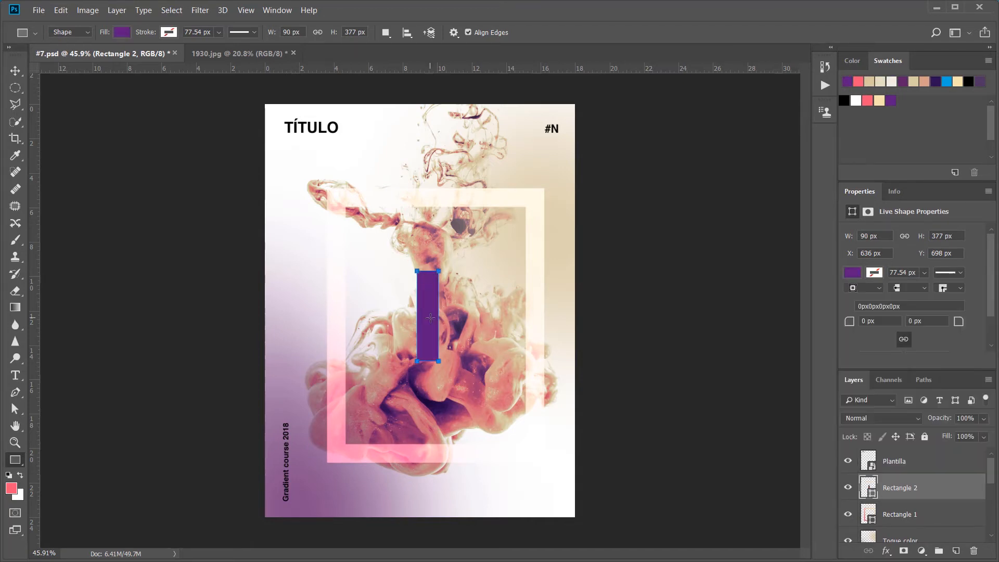
Step: Rotate the purple bar 45 degrees, then duplicate it and rotate the copy perpendicular to form an X
click(17, 71)
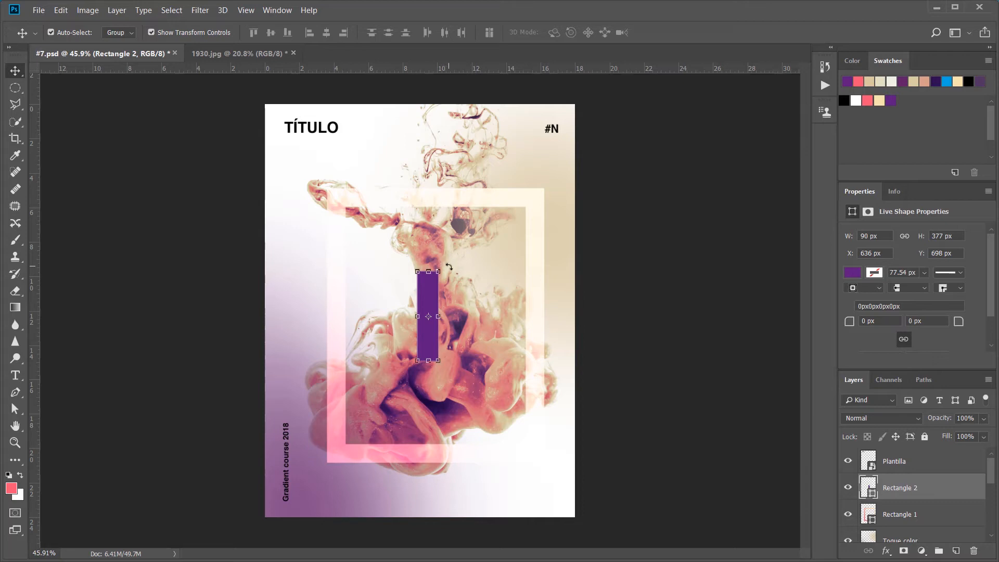
drag(450, 264, 473, 301)
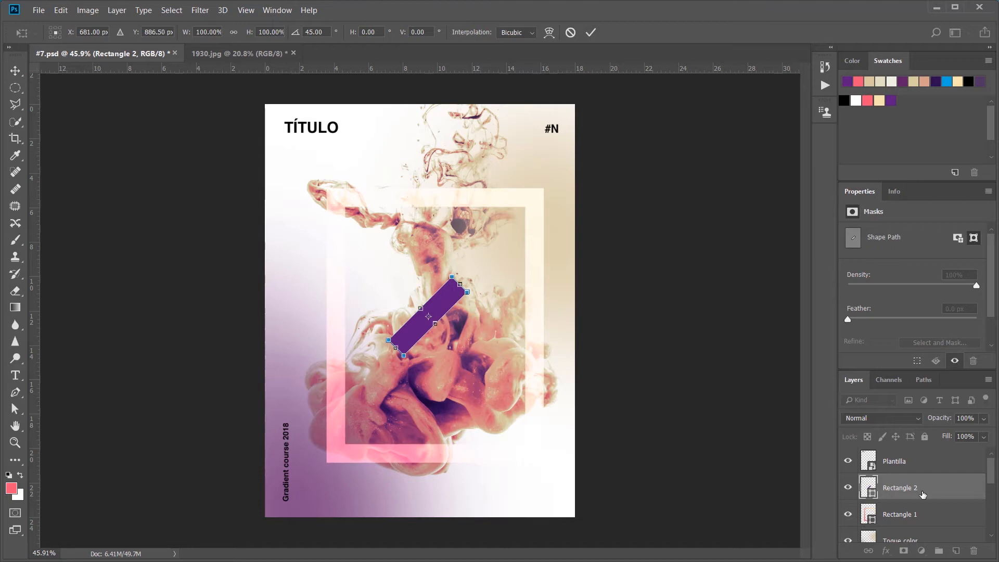
click(590, 33)
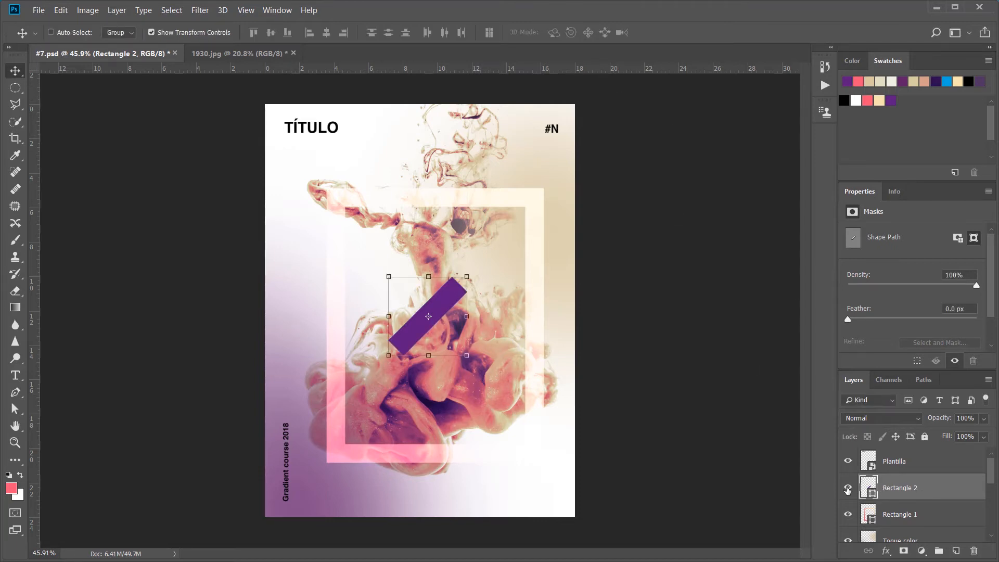
key(ctrl+j)
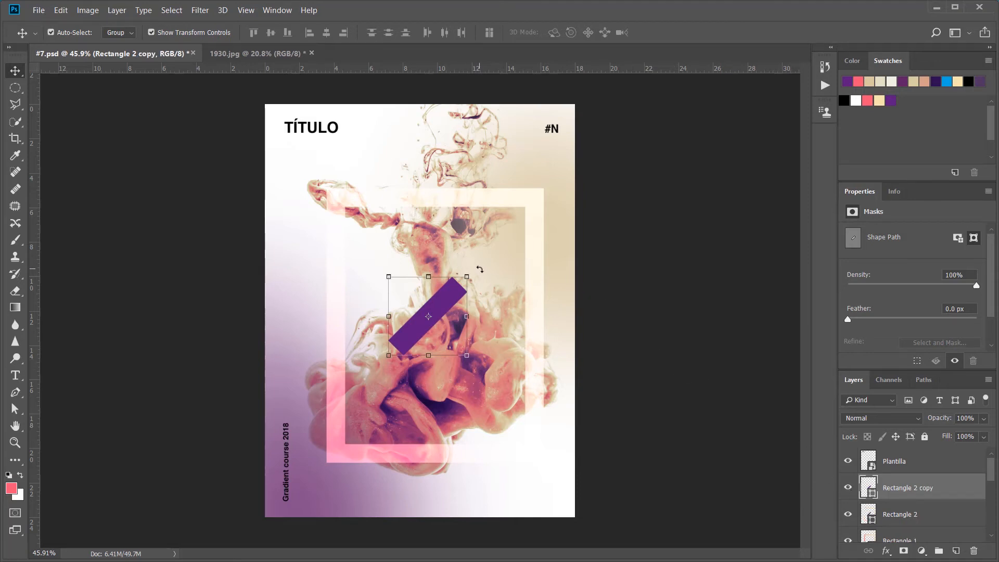
drag(479, 269, 356, 243)
click(591, 33)
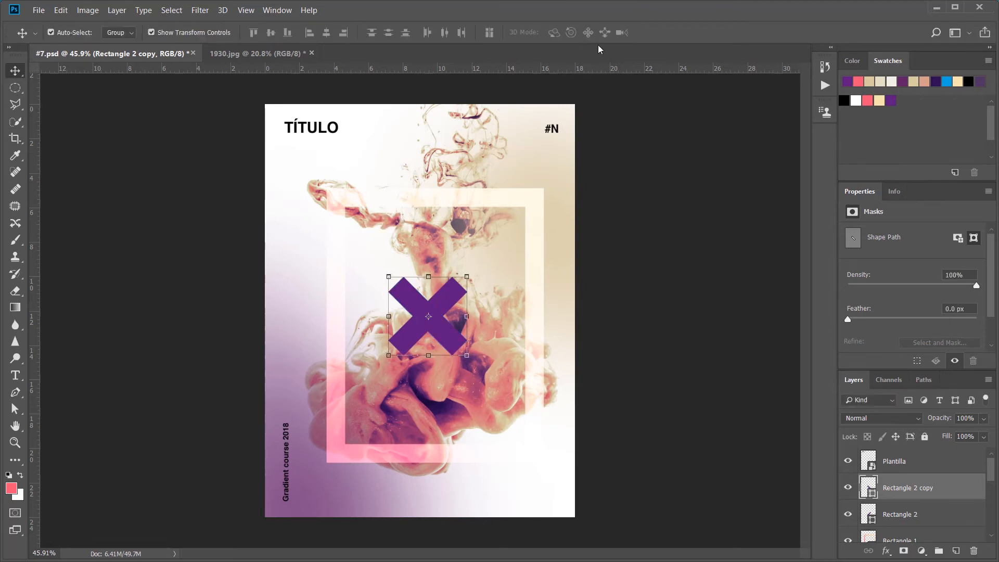
Step: Merge the two crossed bars into one shape layer and move the X up and right within the frame
scroll(937, 471, down, 2)
scroll(939, 472, up, 2)
shift+click(939, 520)
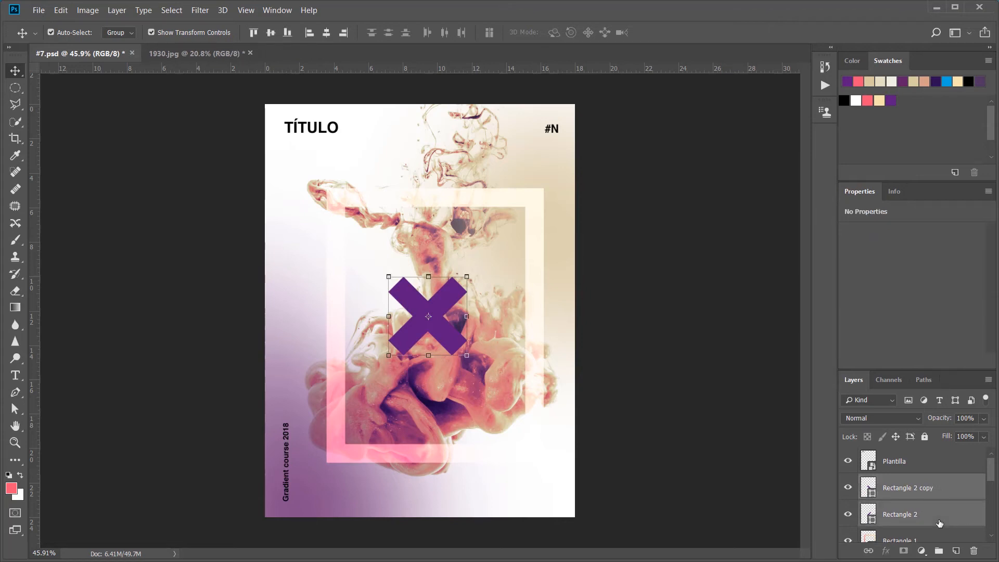
key(ctrl+e)
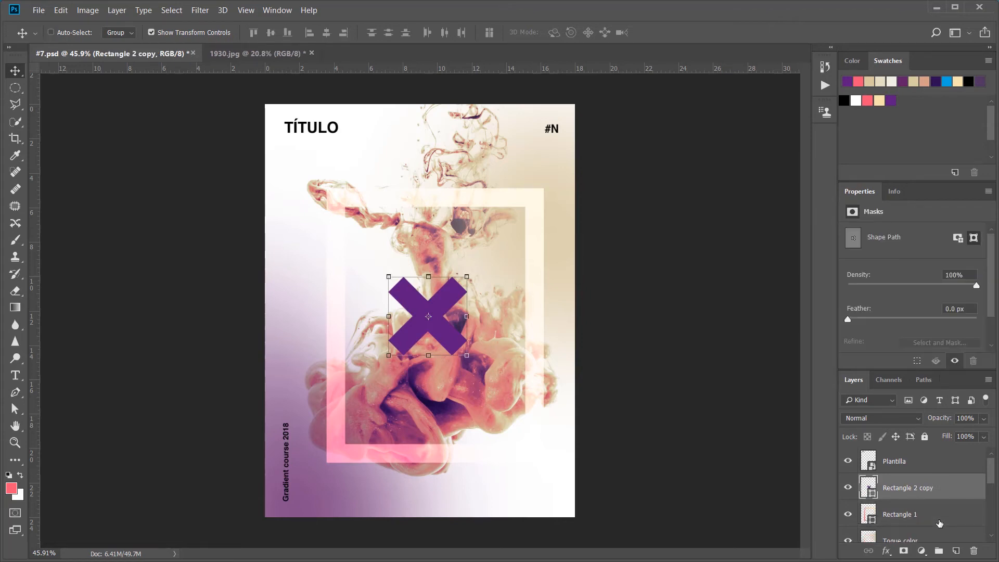
drag(438, 331, 478, 295)
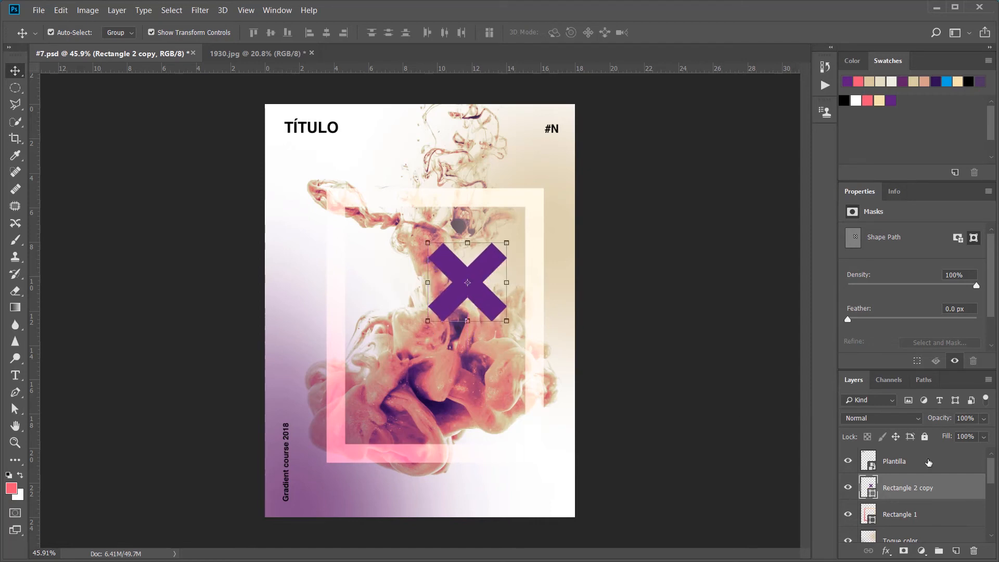
Step: Set the purple X's blend mode to Overlay and place it over the lower-right part of the ink cloud
click(914, 418)
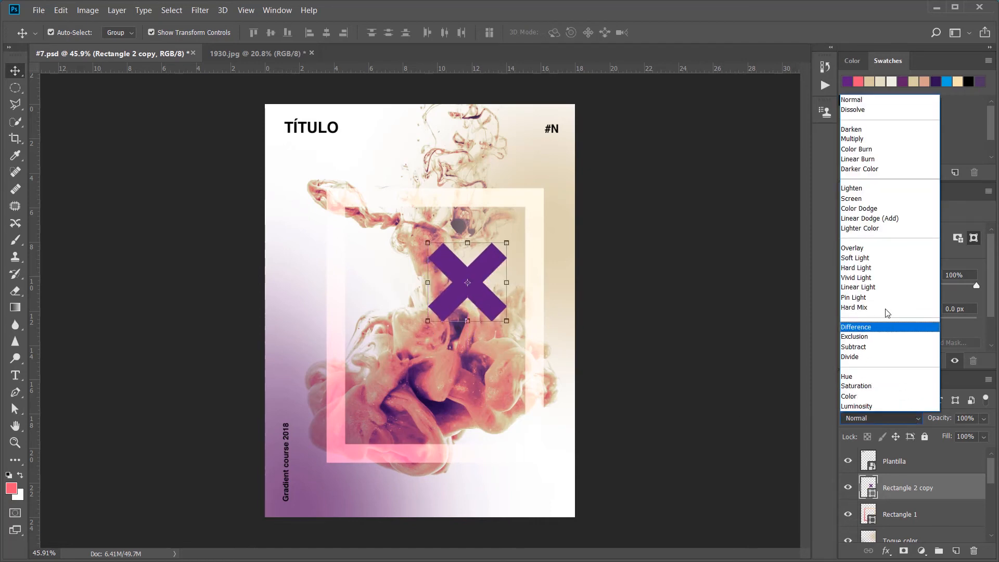
click(862, 248)
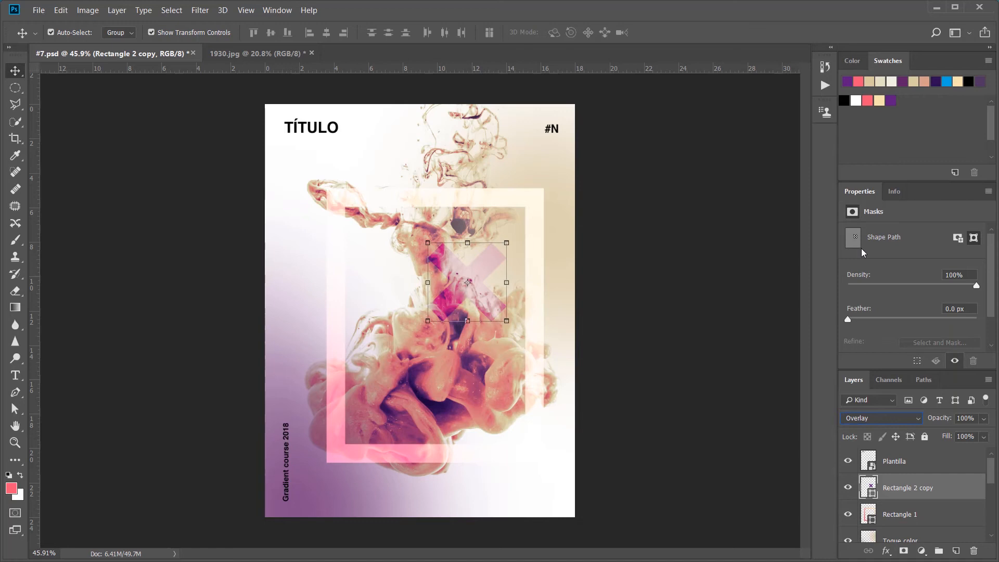
drag(475, 300, 492, 406)
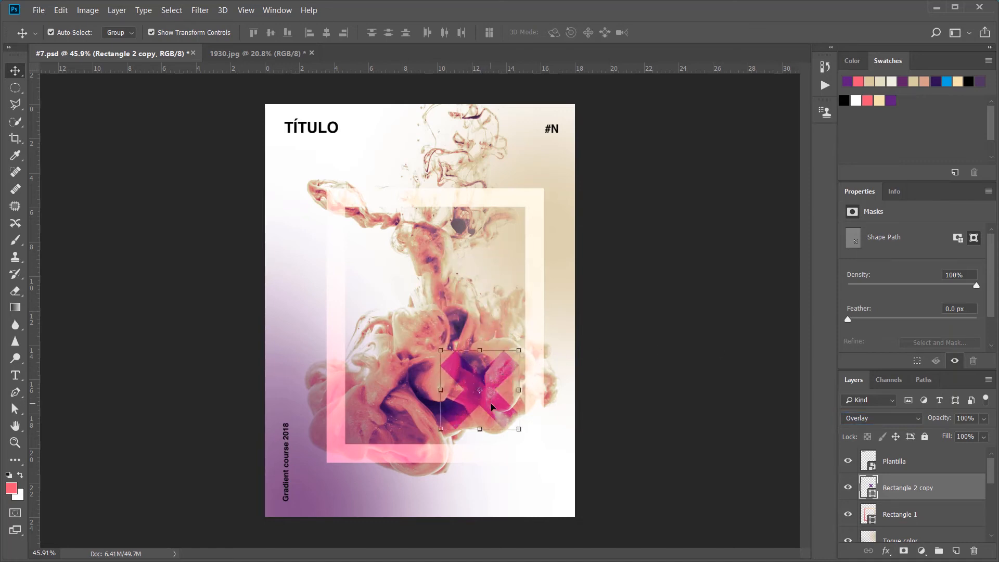
click(689, 519)
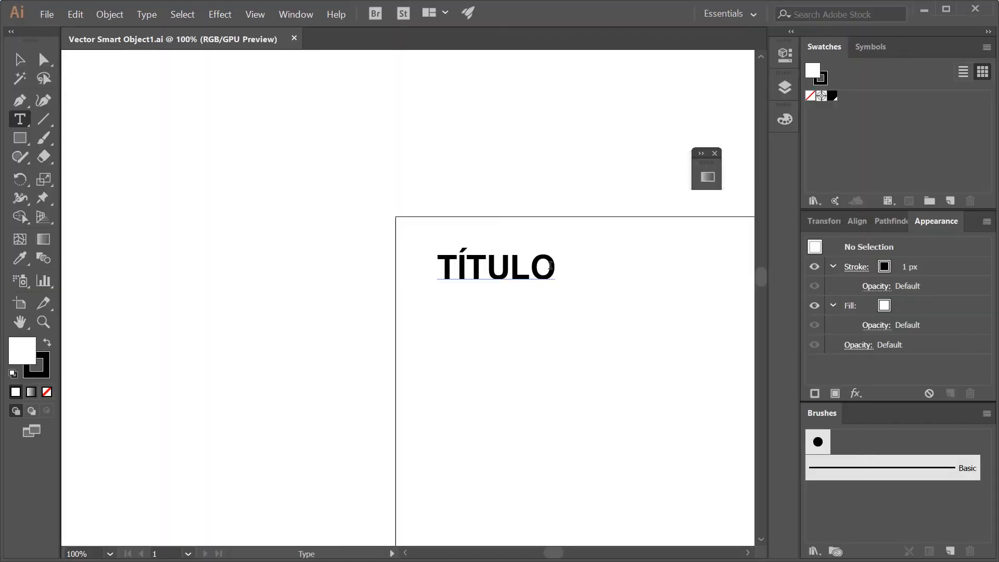
Step: Replace the title "TÍTULO" in the template artwork with "INK STATION" on two lines
drag(550, 265, 438, 267)
text(INK)
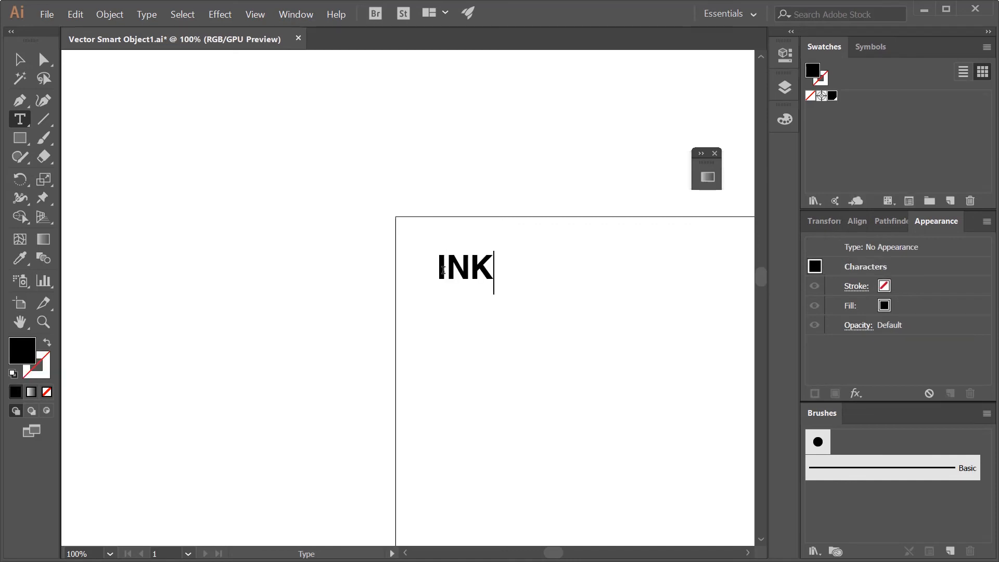
key(Return)
text(STATO)
key(BackSpace)
text(I)
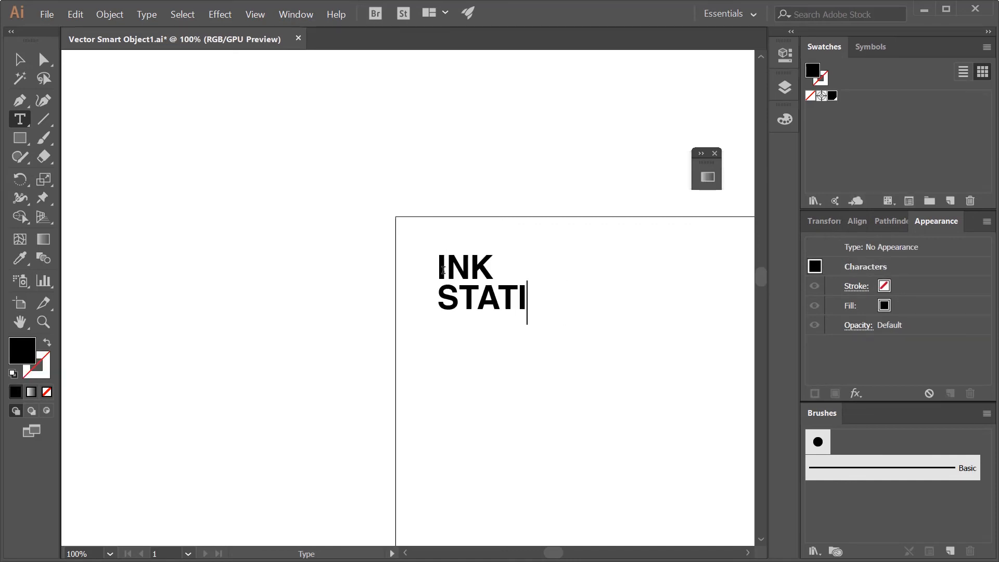
text(ON)
key(Escape)
Step: Change the "#N" label in the artboard's upper-right corner to "#7"
key(space)
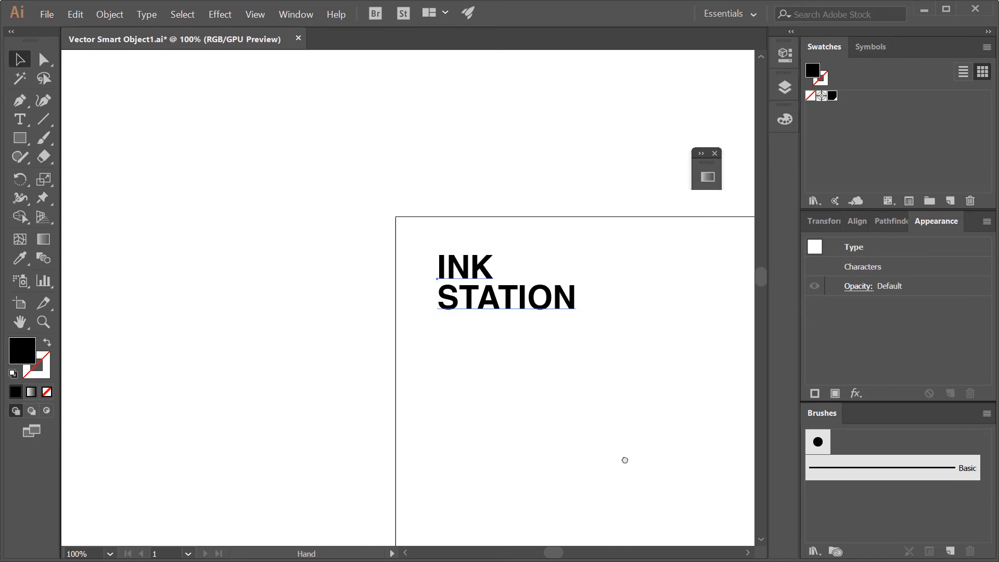
drag(625, 460, 228, 457)
double_click(636, 268)
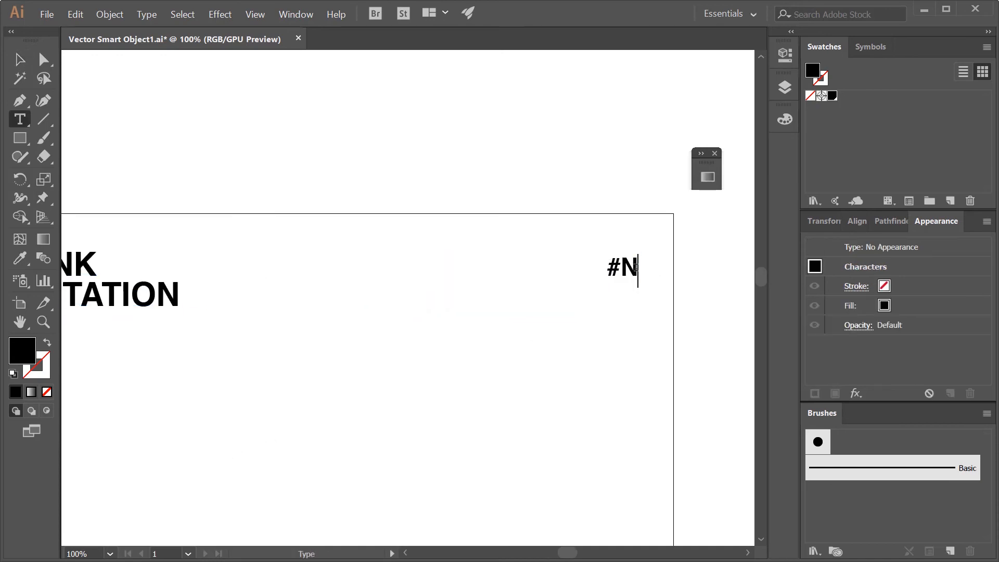
key(shift+Left)
text(7)
Step: Save the edited Vector Smart Object1.ai, switch back to #7.psd in Photoshop and deselect the Plantilla layer
click(47, 14)
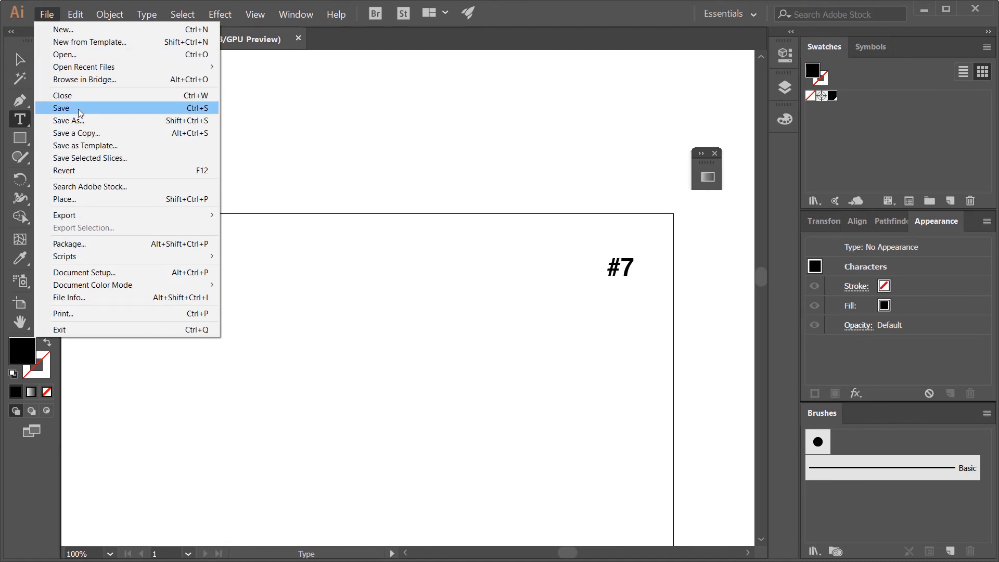
click(79, 112)
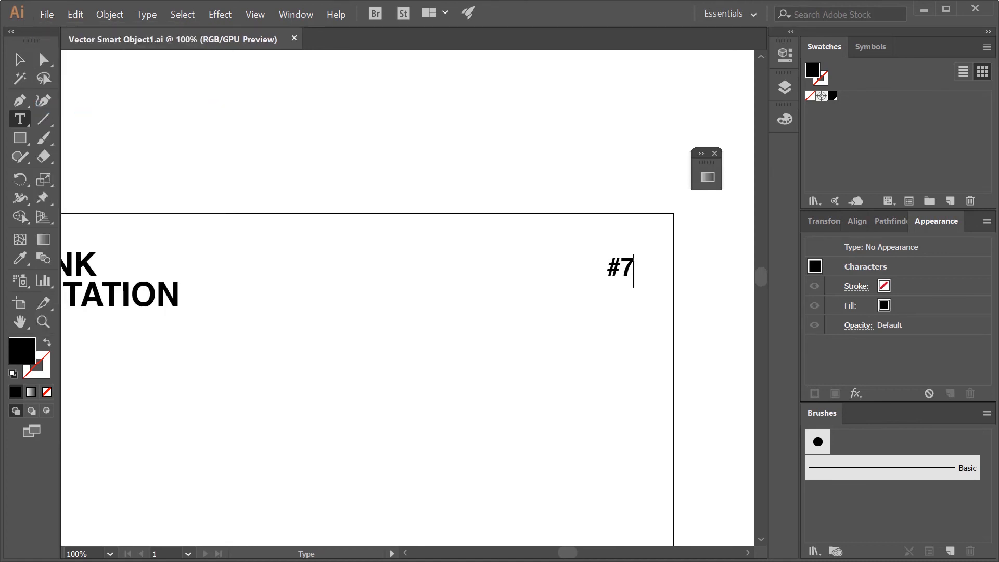
key(alt+Tab)
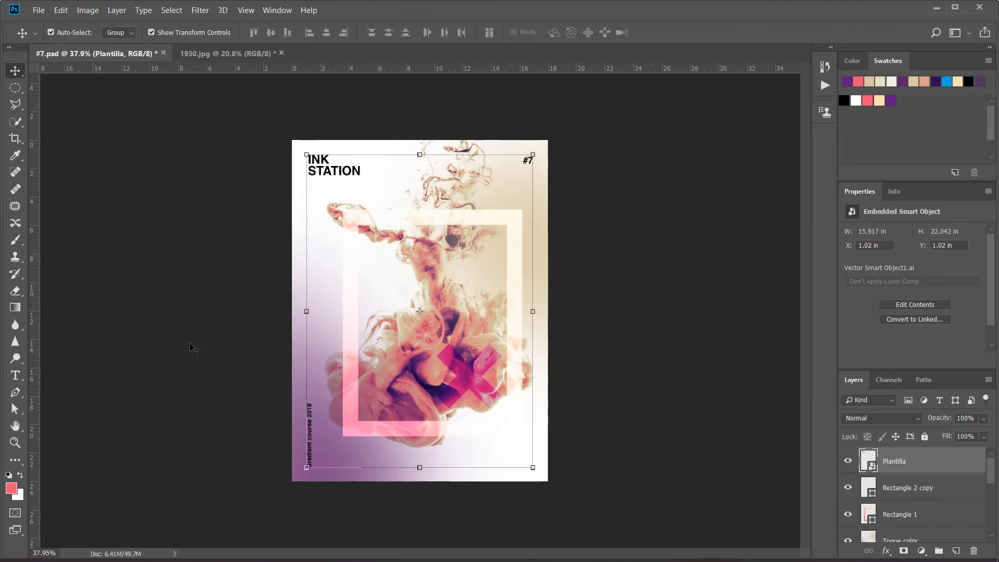
click(695, 336)
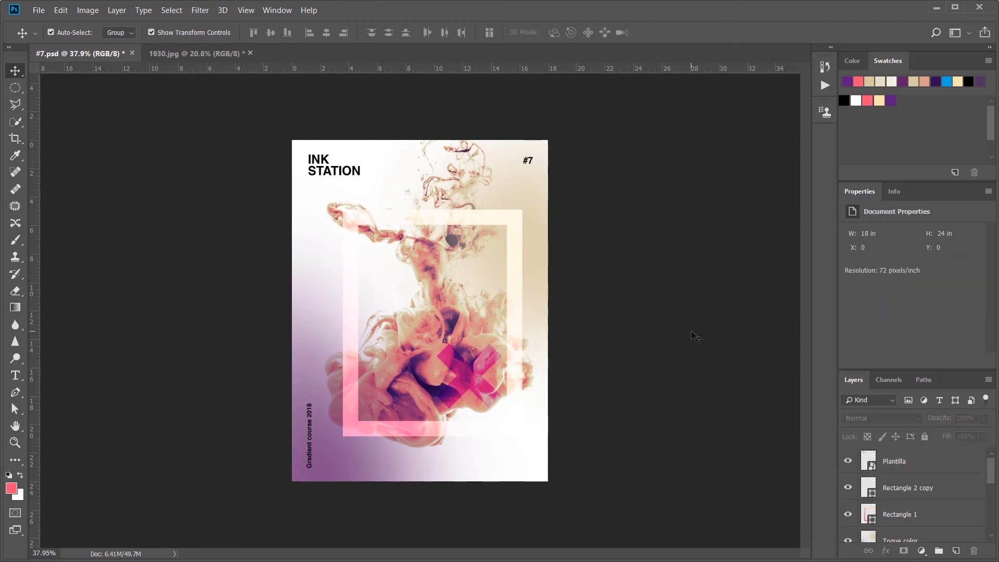